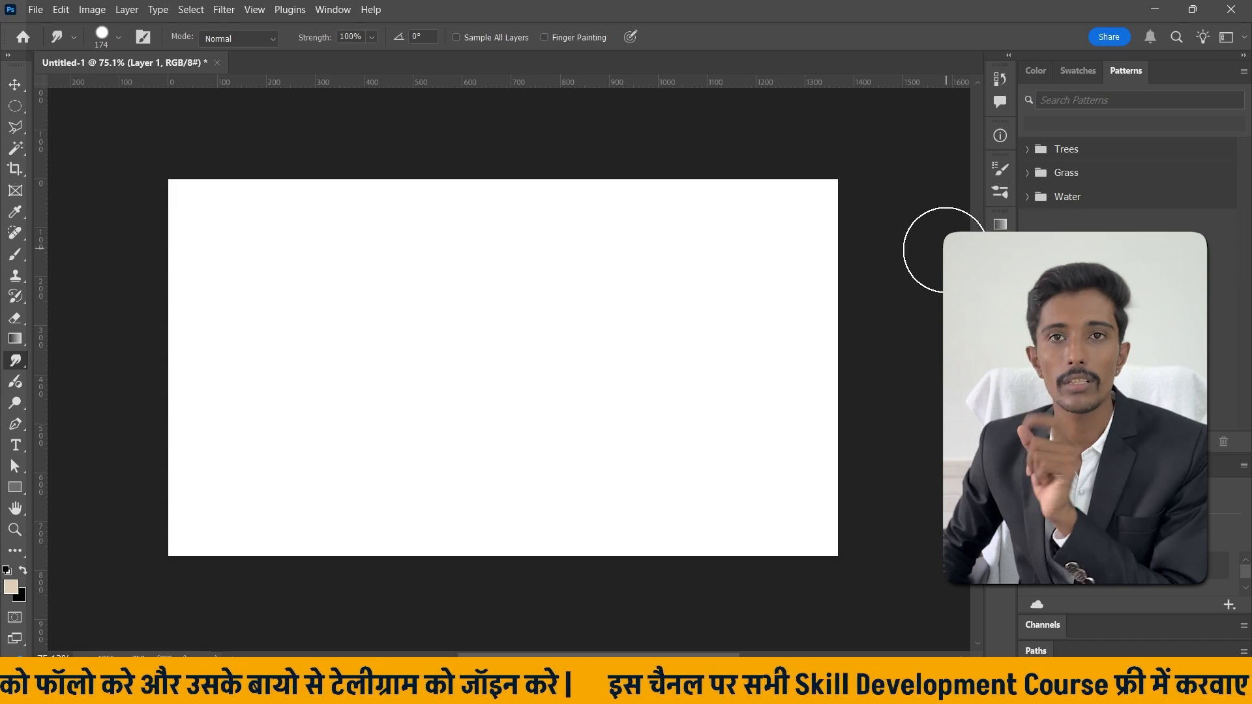
Set the foreground color to red and paint a broad soft brush stroke across the upper part of the canvas.
{"action": "left_click_drag", "start_coordinate": [15, 254], "coordinate": [104, 260]}
{"action": "left_click", "coordinate": [8, 588]}
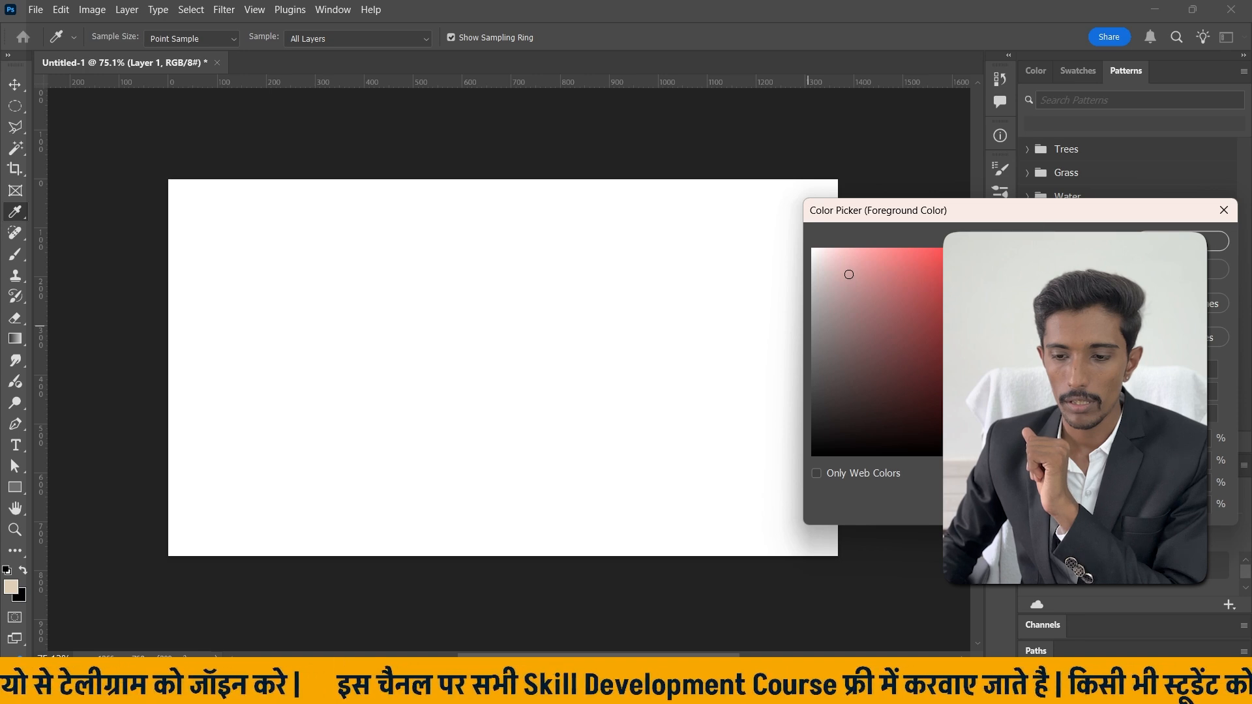
{"action": "left_click", "coordinate": [1214, 242]}
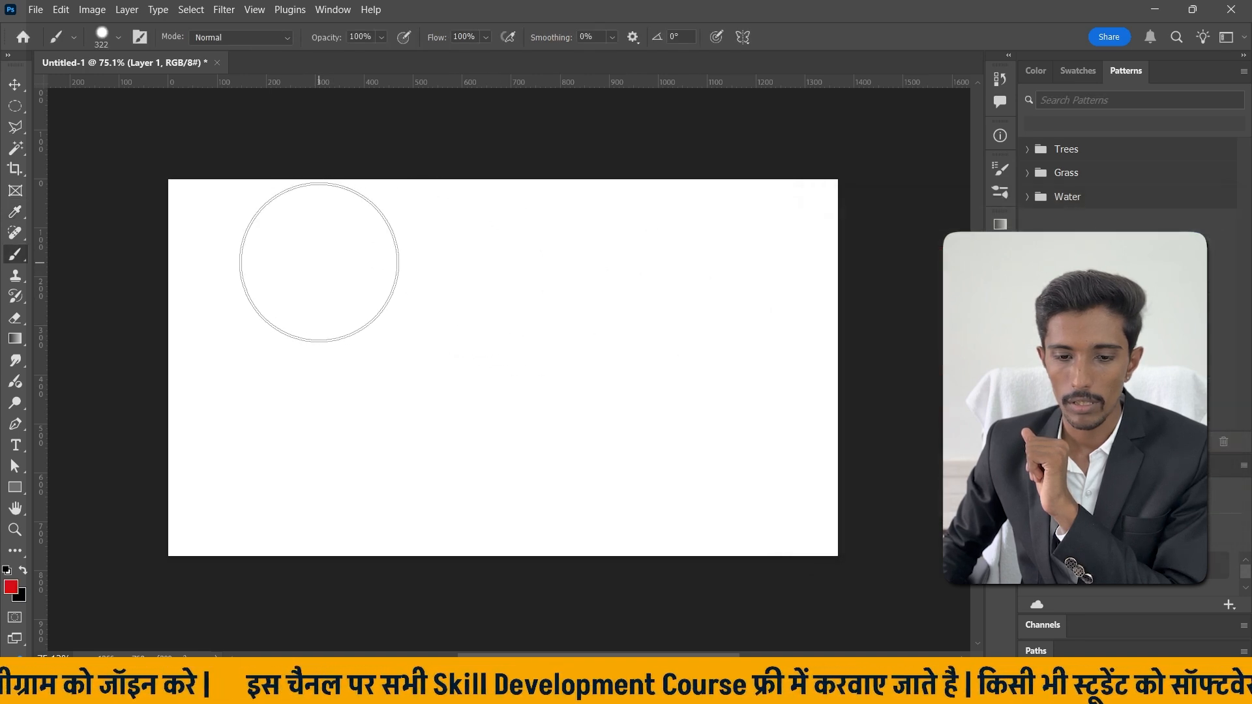
{"action": "mouse_move", "coordinate": [321, 266]}
{"action": "left_mouse_down"}
{"action": "mouse_move", "coordinate": [567, 267]}
{"action": "mouse_move", "coordinate": [385, 283]}
{"action": "mouse_move", "coordinate": [442, 289]}
{"action": "left_mouse_up"}
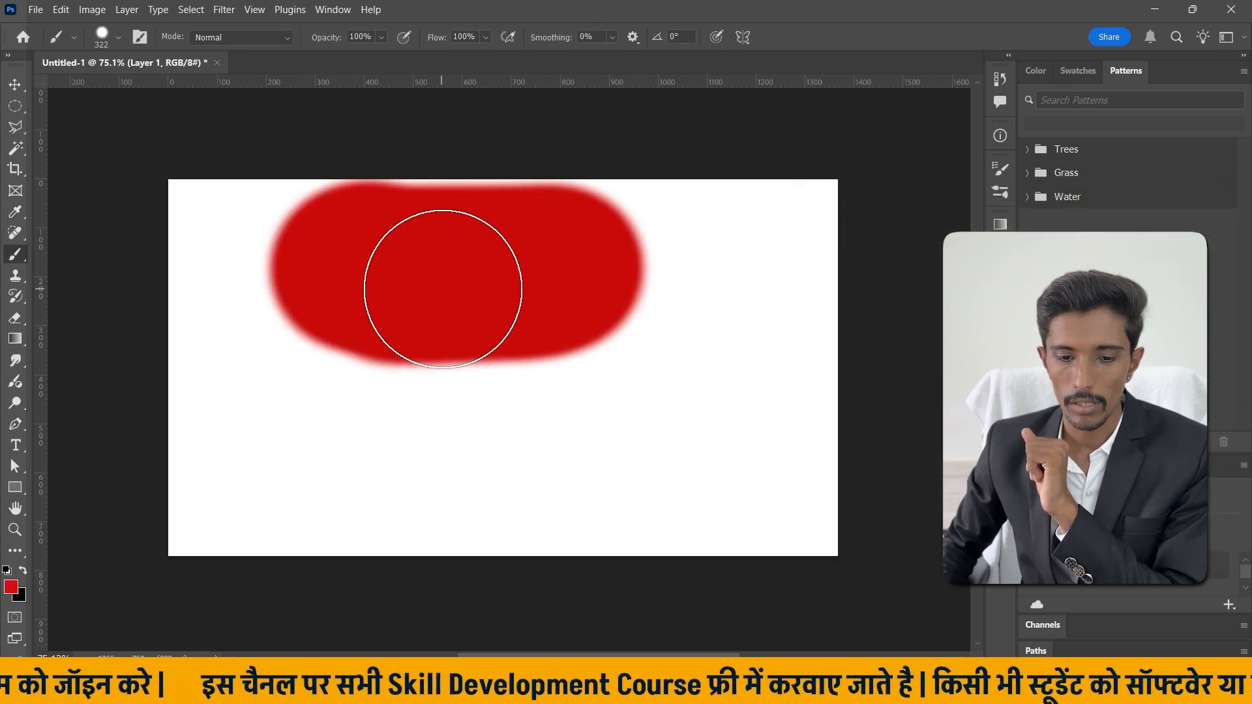
Paint broad mustard-yellow strokes overlapping the underside of the red area, then shift the painted layer slightly down and right.
{"action": "left_click", "coordinate": [14, 589]}
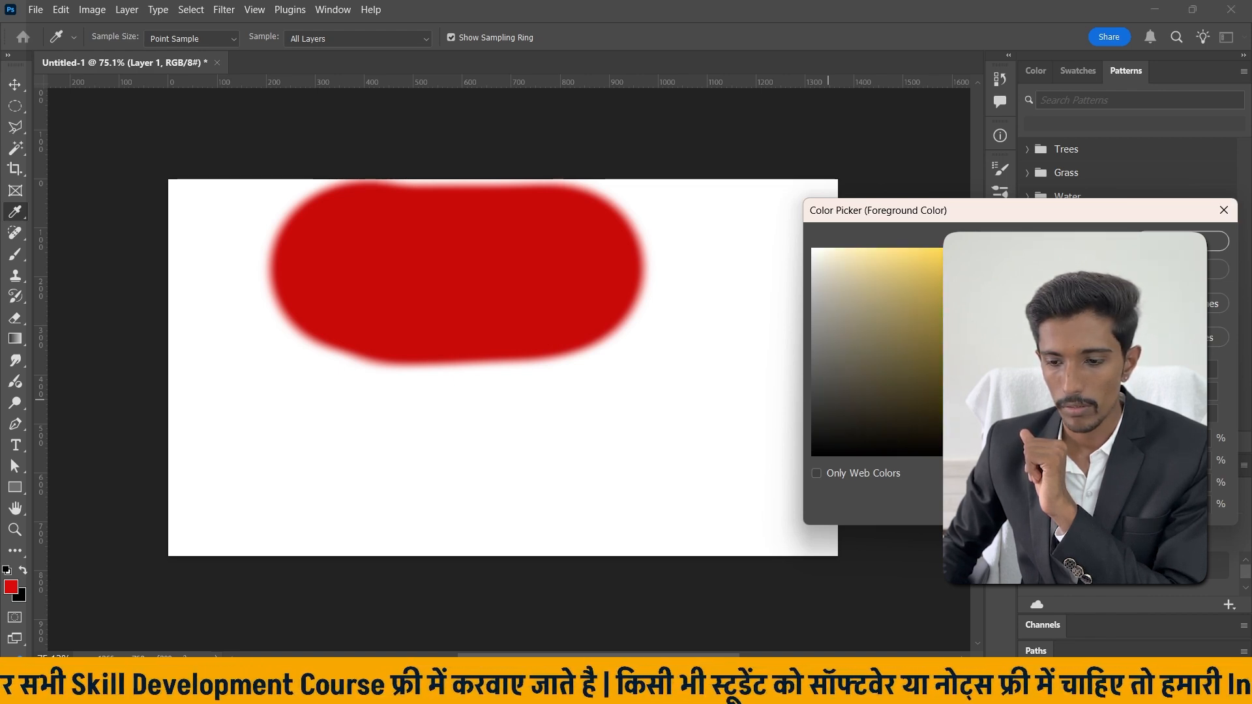
{"action": "left_click", "coordinate": [1185, 241]}
{"action": "mouse_move", "coordinate": [635, 380]}
{"action": "left_mouse_down"}
{"action": "mouse_move", "coordinate": [377, 387]}
{"action": "mouse_move", "coordinate": [439, 429]}
{"action": "mouse_move", "coordinate": [427, 428]}
{"action": "left_mouse_up"}
{"action": "left_click", "coordinate": [13, 86]}
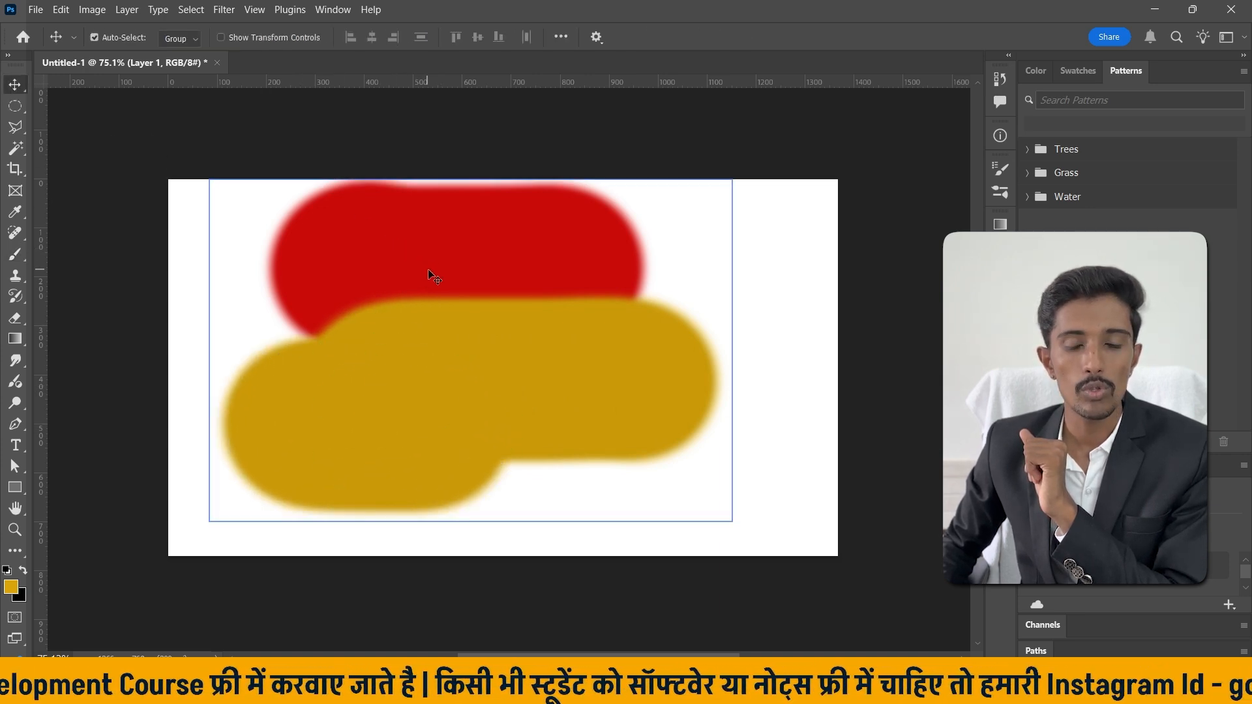
{"action": "mouse_move", "coordinate": [429, 273]}
{"action": "left_mouse_down"}
{"action": "mouse_move", "coordinate": [471, 319]}
{"action": "mouse_move", "coordinate": [462, 300]}
{"action": "left_mouse_up"}
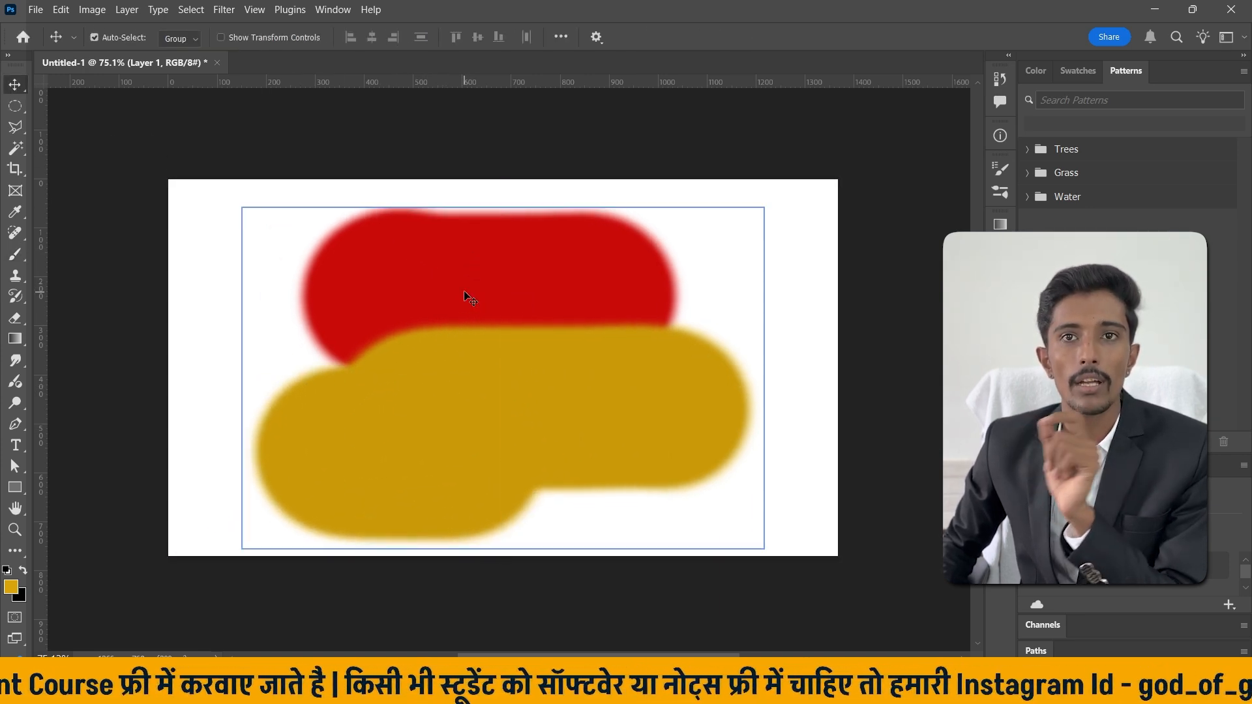
Smudge the red paint into the yellow area at 100% strength using the Smudge tool.
{"action": "right_click", "coordinate": [17, 360]}
{"action": "left_click", "coordinate": [91, 396]}
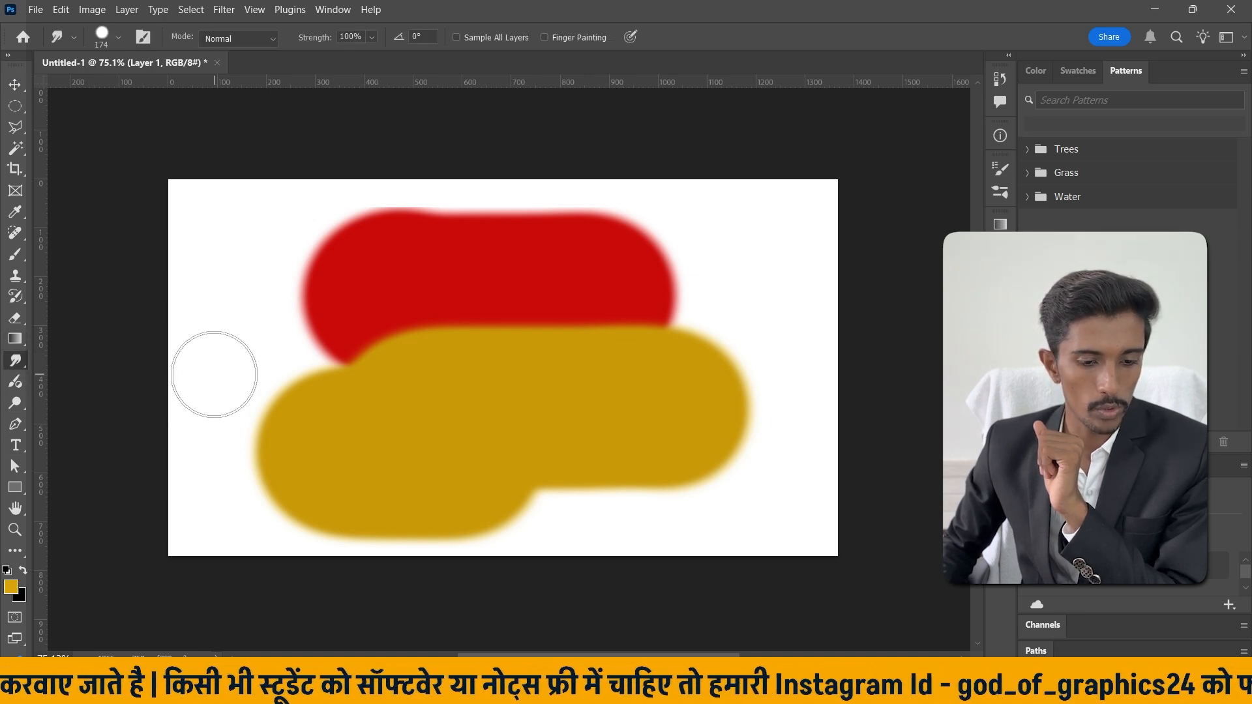
{"action": "mouse_move", "coordinate": [534, 374]}
{"action": "left_mouse_down"}
{"action": "mouse_move", "coordinate": [603, 339]}
{"action": "mouse_move", "coordinate": [473, 342]}
{"action": "mouse_move", "coordinate": [408, 386]}
{"action": "mouse_move", "coordinate": [503, 415]}
{"action": "mouse_move", "coordinate": [431, 328]}
{"action": "mouse_move", "coordinate": [474, 401]}
{"action": "mouse_move", "coordinate": [536, 332]}
{"action": "mouse_move", "coordinate": [605, 403]}
{"action": "mouse_move", "coordinate": [493, 397]}
{"action": "mouse_move", "coordinate": [667, 345]}
{"action": "mouse_move", "coordinate": [493, 380]}
{"action": "mouse_move", "coordinate": [548, 354]}
{"action": "mouse_move", "coordinate": [546, 441]}
{"action": "mouse_move", "coordinate": [372, 383]}
{"action": "left_mouse_up"}
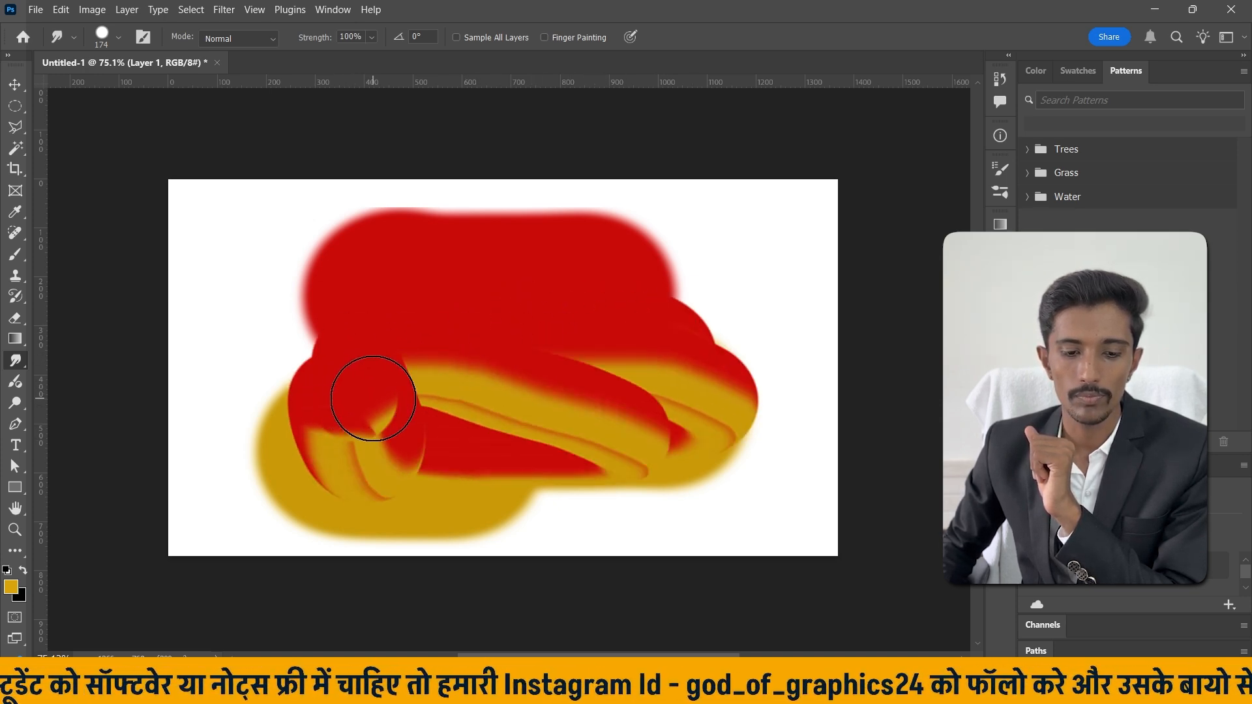
Set the smudge brush to 0% hardness and 259 px size, and blend the red and yellow paint further.
{"action": "left_click", "coordinate": [118, 37]}
{"action": "left_click_drag", "start_coordinate": [166, 126], "coordinate": [91, 127]}
{"action": "left_click_drag", "start_coordinate": [163, 89], "coordinate": [172, 89]}
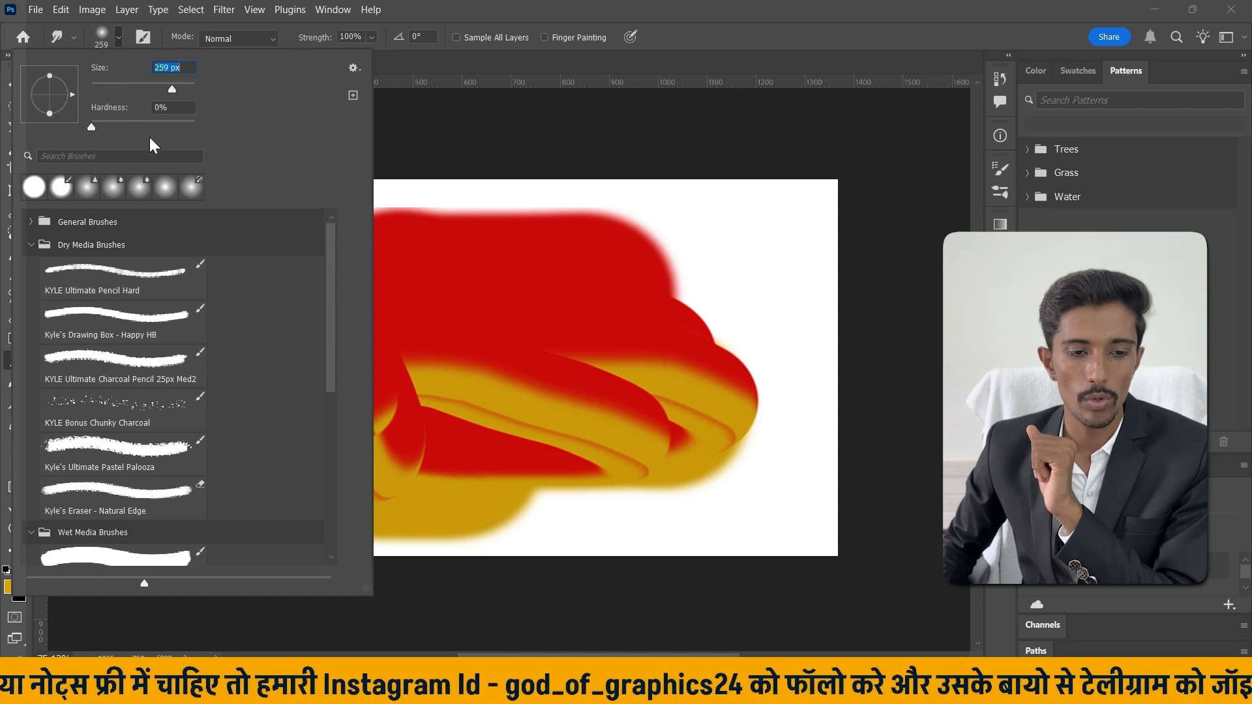
{"action": "left_click", "coordinate": [116, 40]}
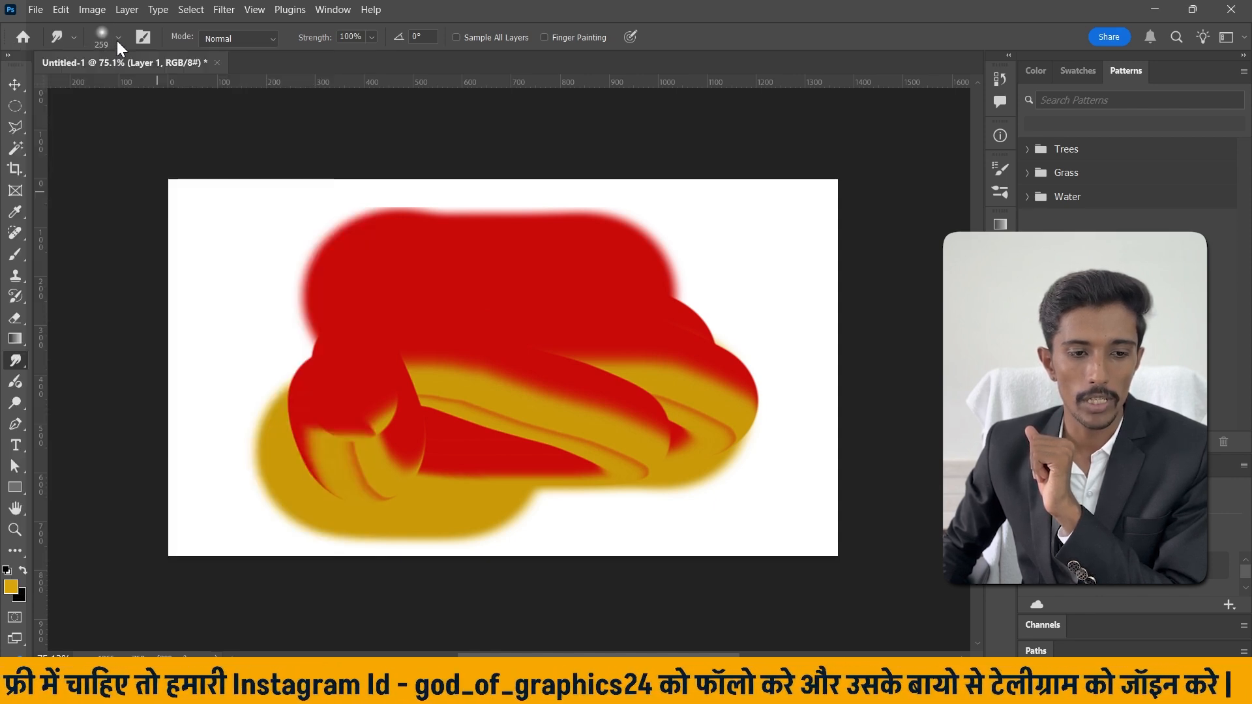
{"action": "mouse_move", "coordinate": [491, 366]}
{"action": "left_mouse_down"}
{"action": "mouse_move", "coordinate": [562, 296]}
{"action": "mouse_move", "coordinate": [452, 298]}
{"action": "mouse_move", "coordinate": [561, 366]}
{"action": "mouse_move", "coordinate": [447, 428]}
{"action": "mouse_move", "coordinate": [528, 319]}
{"action": "mouse_move", "coordinate": [714, 327]}
{"action": "mouse_move", "coordinate": [643, 378]}
{"action": "mouse_move", "coordinate": [570, 350]}
{"action": "mouse_move", "coordinate": [528, 280]}
{"action": "mouse_move", "coordinate": [470, 274]}
{"action": "left_mouse_up"}
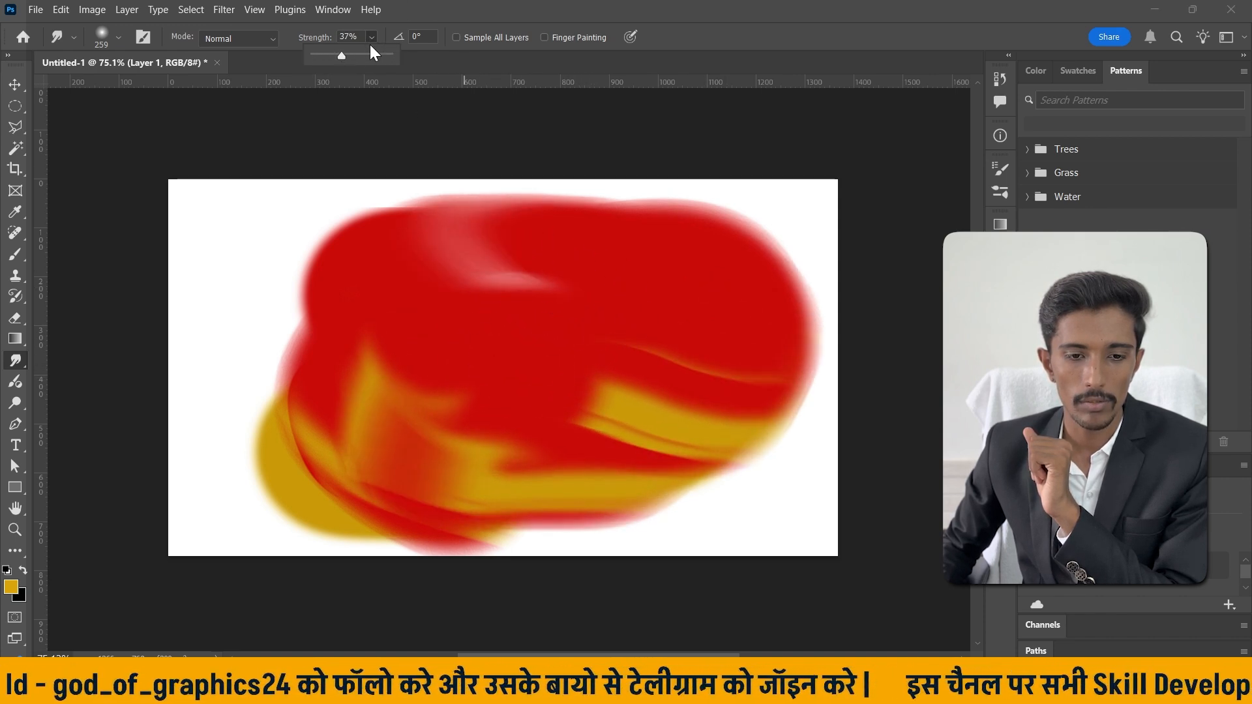
Smudge the colors together at 37% strength and move the painted layer to the left.
{"action": "mouse_move", "coordinate": [560, 270]}
{"action": "left_mouse_down"}
{"action": "mouse_move", "coordinate": [691, 355]}
{"action": "mouse_move", "coordinate": [428, 430]}
{"action": "mouse_move", "coordinate": [620, 386]}
{"action": "mouse_move", "coordinate": [321, 384]}
{"action": "mouse_move", "coordinate": [420, 302]}
{"action": "mouse_move", "coordinate": [307, 330]}
{"action": "mouse_move", "coordinate": [338, 455]}
{"action": "mouse_move", "coordinate": [537, 485]}
{"action": "mouse_move", "coordinate": [774, 442]}
{"action": "mouse_move", "coordinate": [502, 520]}
{"action": "mouse_move", "coordinate": [319, 229]}
{"action": "mouse_move", "coordinate": [382, 493]}
{"action": "mouse_move", "coordinate": [665, 486]}
{"action": "mouse_move", "coordinate": [447, 391]}
{"action": "mouse_move", "coordinate": [542, 405]}
{"action": "mouse_move", "coordinate": [536, 391]}
{"action": "left_mouse_up"}
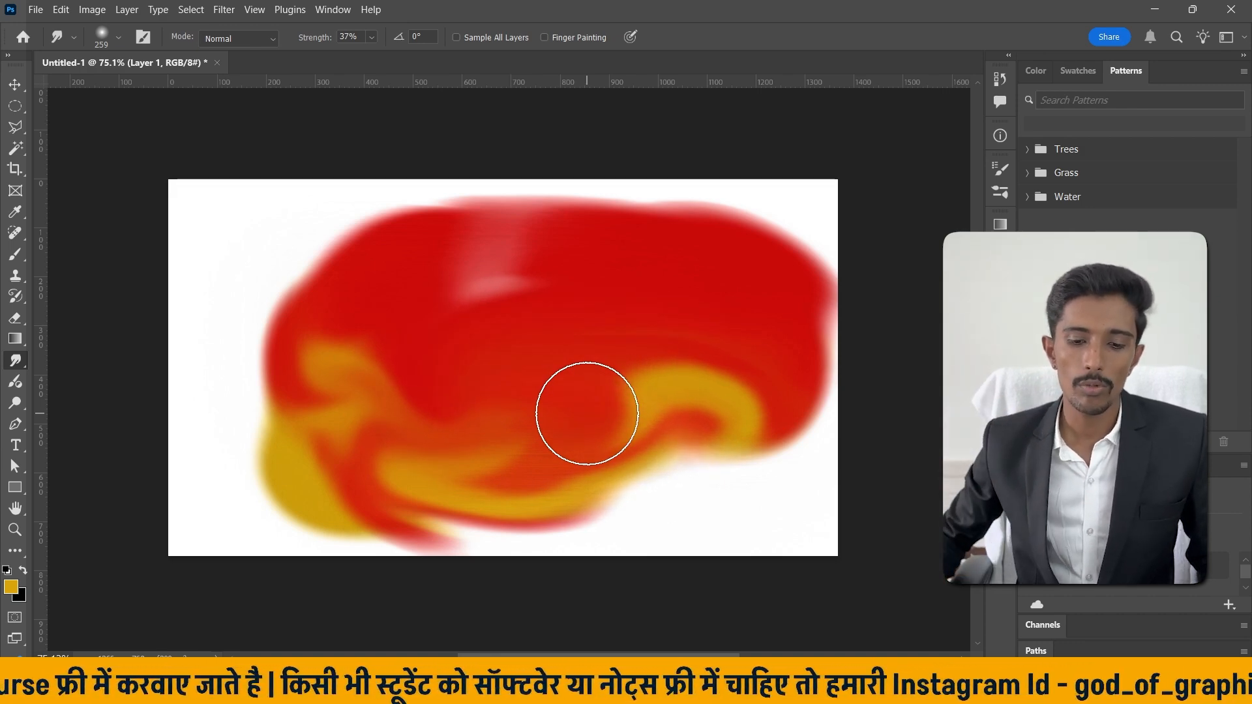
{"action": "left_click", "coordinate": [15, 84]}
{"action": "left_click_drag", "start_coordinate": [529, 365], "coordinate": [471, 362]}
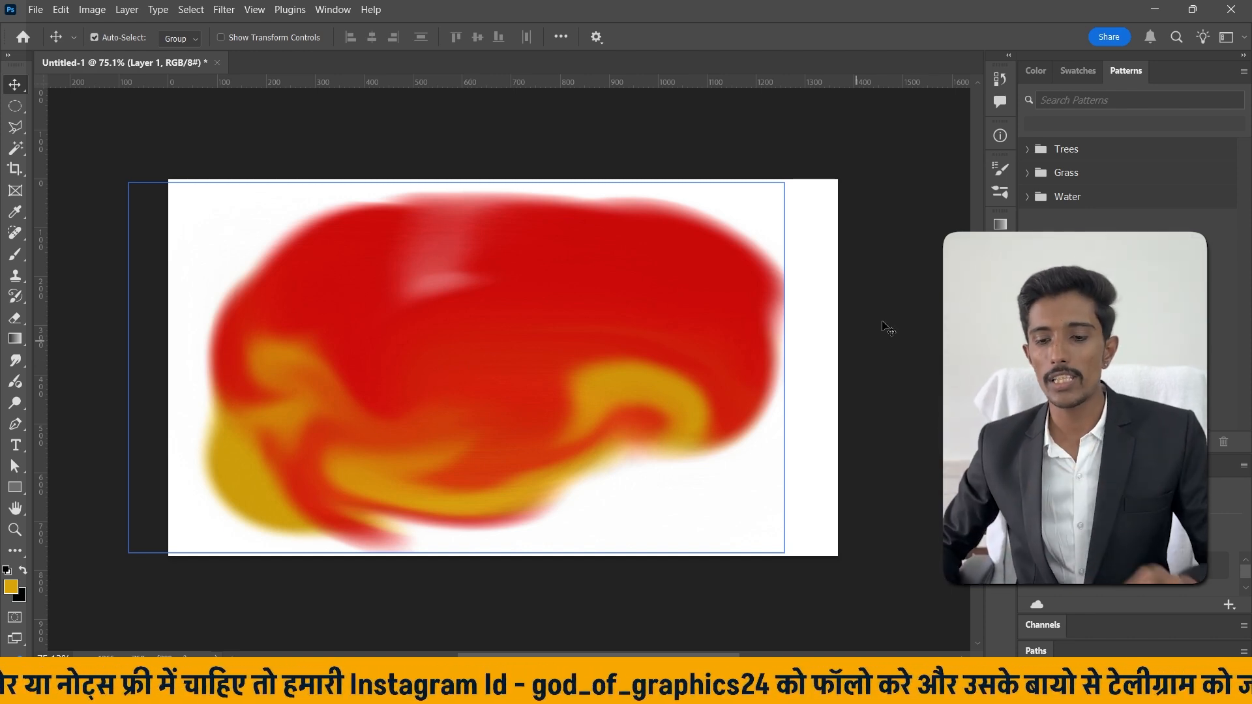
Hide Layer 1 so only the white background shows.
{"action": "left_click", "coordinate": [999, 327]}
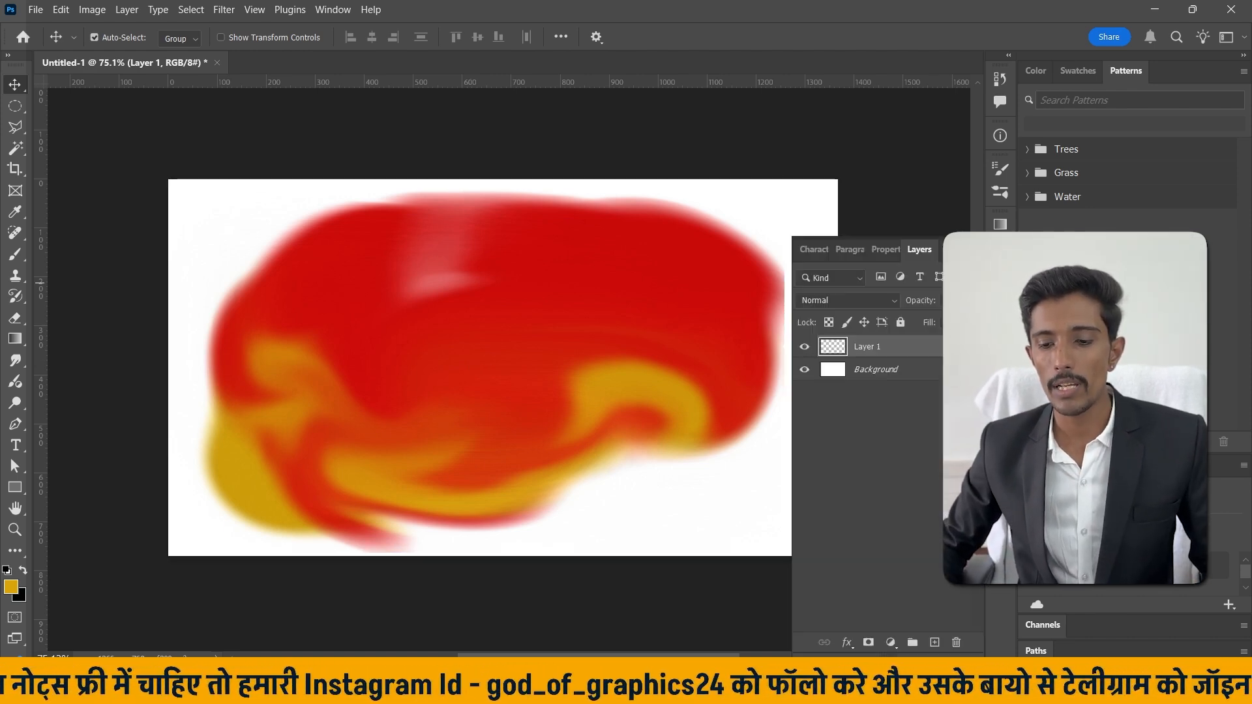
{"action": "left_click", "coordinate": [809, 349]}
{"action": "left_click", "coordinate": [885, 244]}
Open the image "ChatGPT Image Jun 30, 2025, 05_17_55 PM" from the Downloads folder.
{"action": "left_click", "coordinate": [36, 9]}
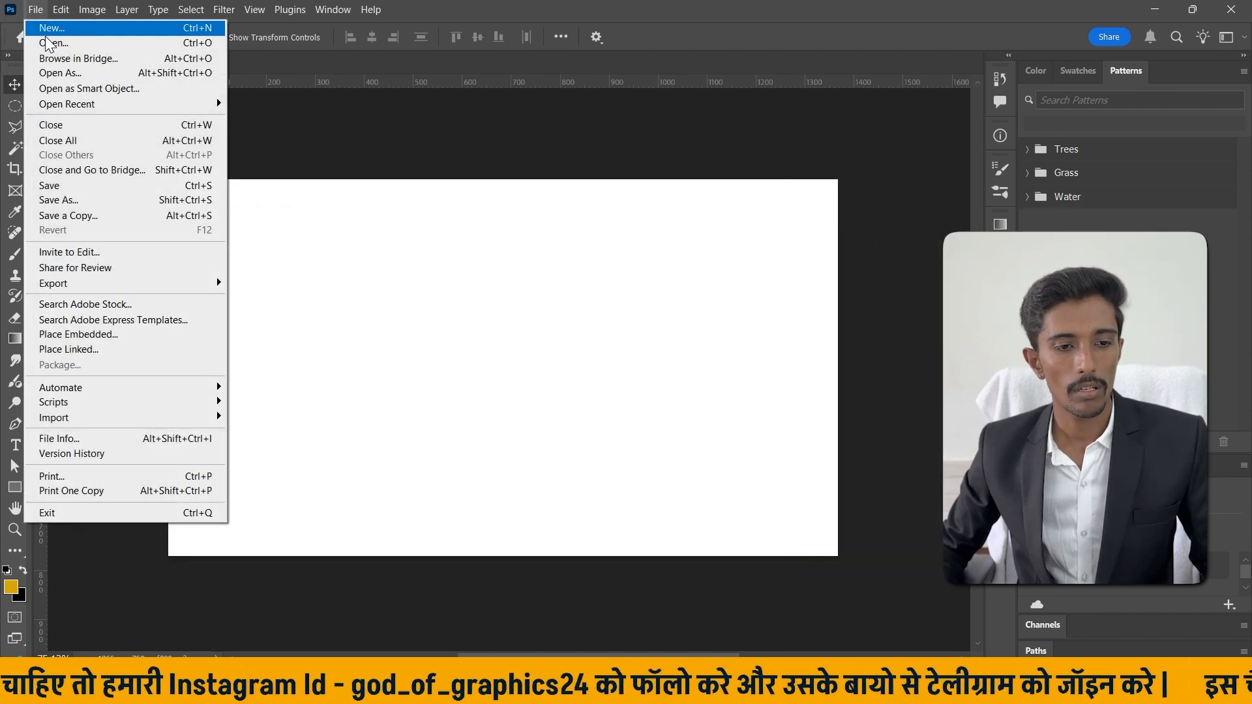
{"action": "left_click", "coordinate": [56, 39]}
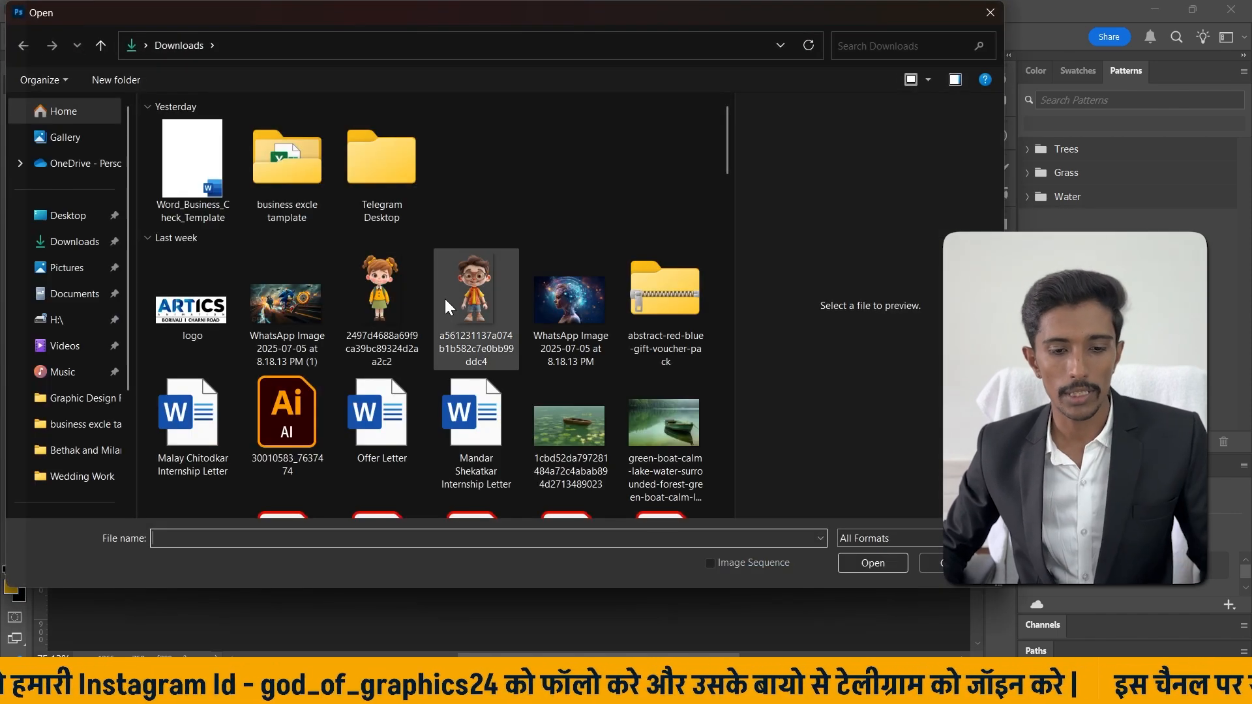
{"action": "scroll", "coordinate": [444, 299], "scroll_direction": "down", "scroll_amount": 15}
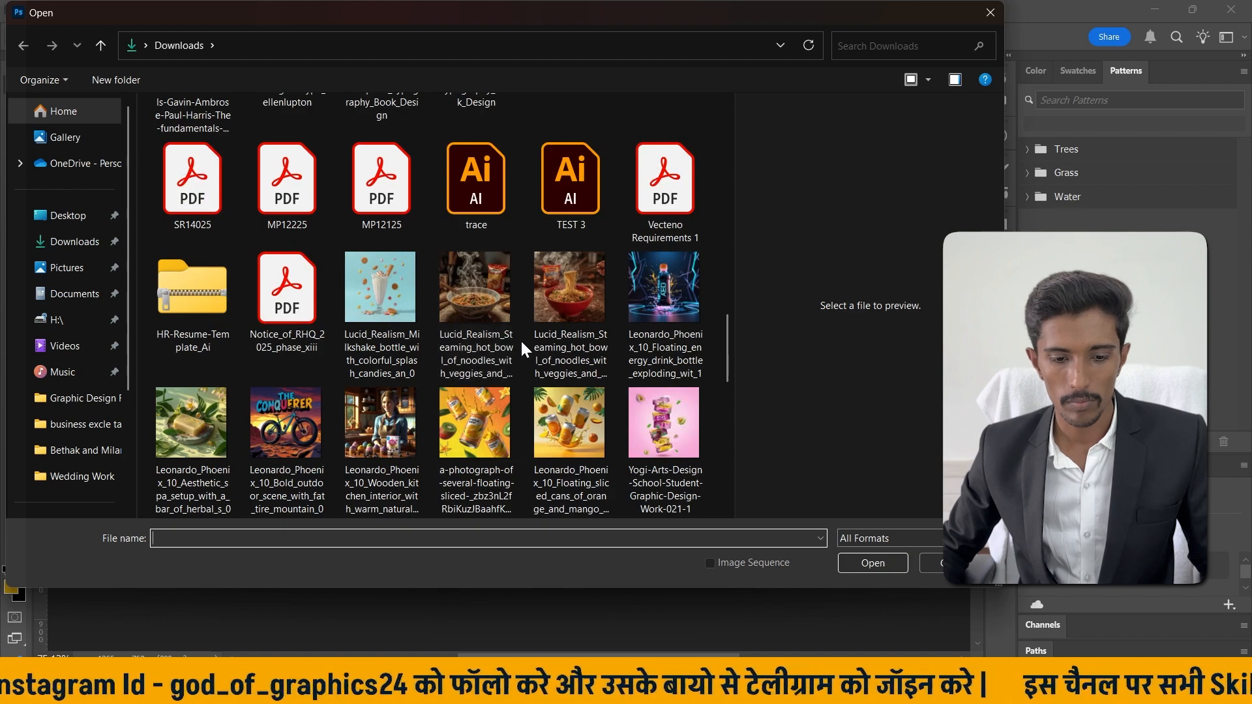
{"action": "scroll", "coordinate": [520, 339], "scroll_direction": "up", "scroll_amount": 10}
{"action": "left_click", "coordinate": [639, 402]}
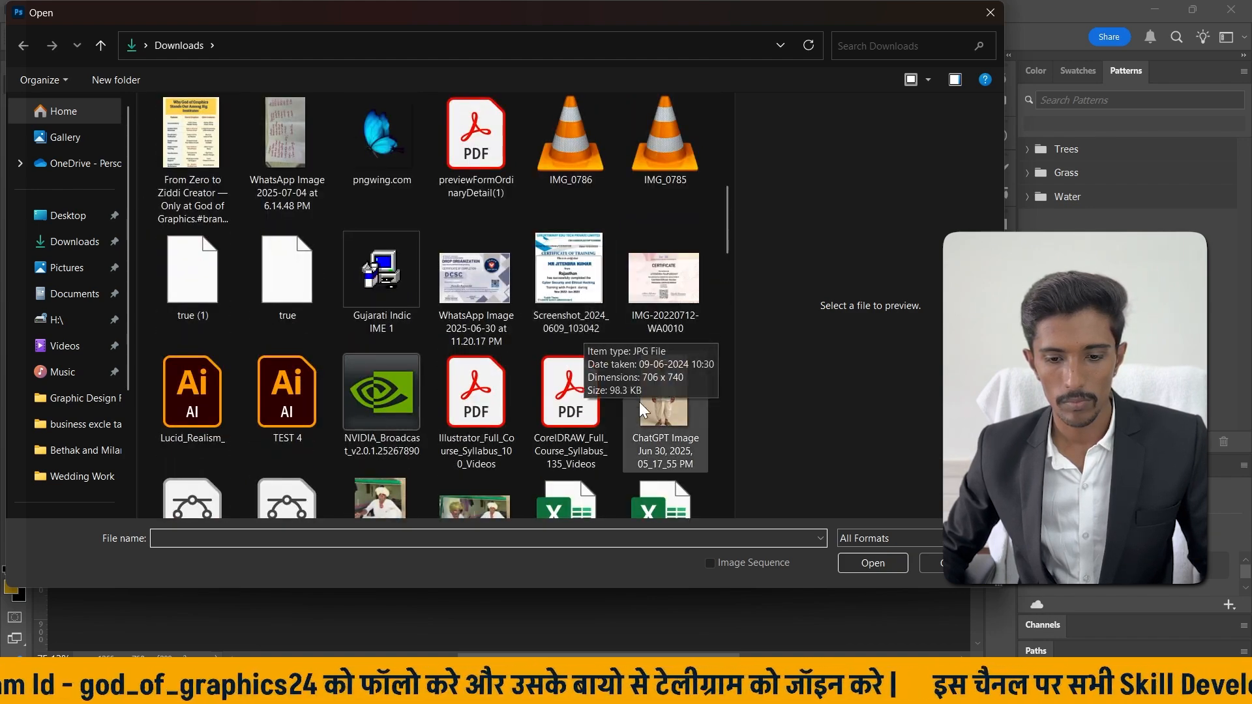
{"action": "left_click", "coordinate": [873, 560]}
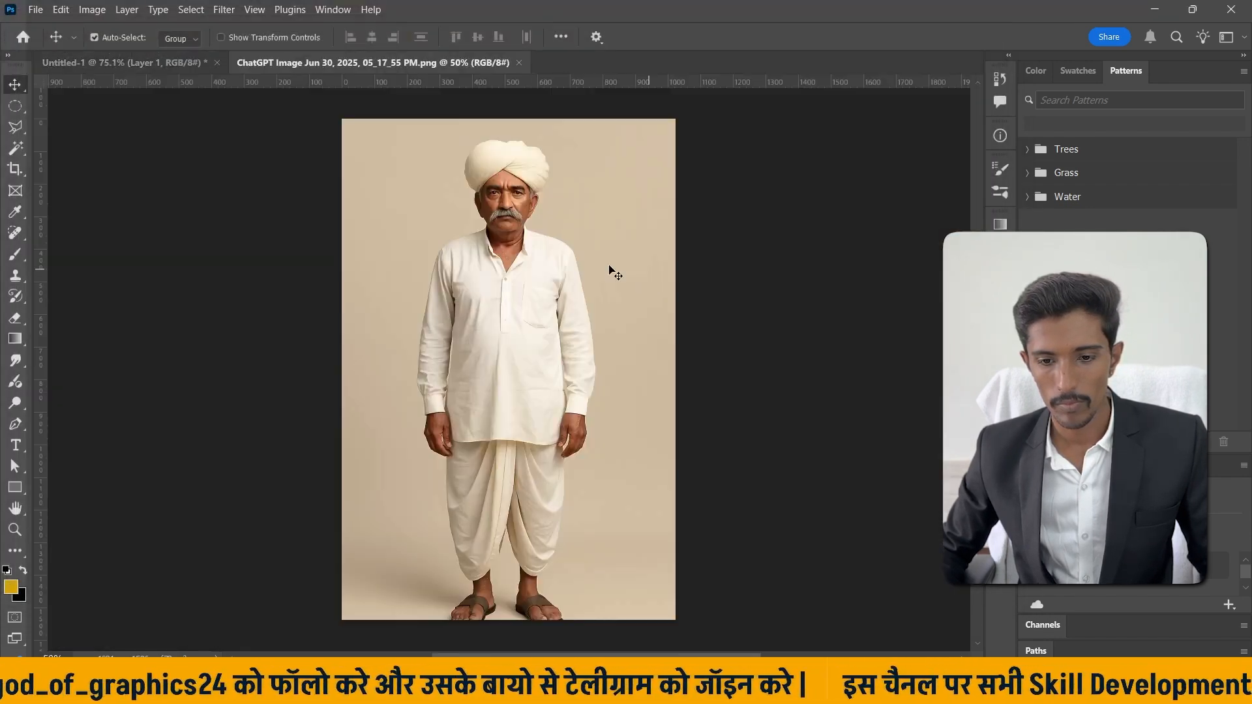
Duplicate the Background layer of the portrait image.
{"action": "scroll", "coordinate": [535, 219], "scroll_direction": "up", "scroll_amount": 8}
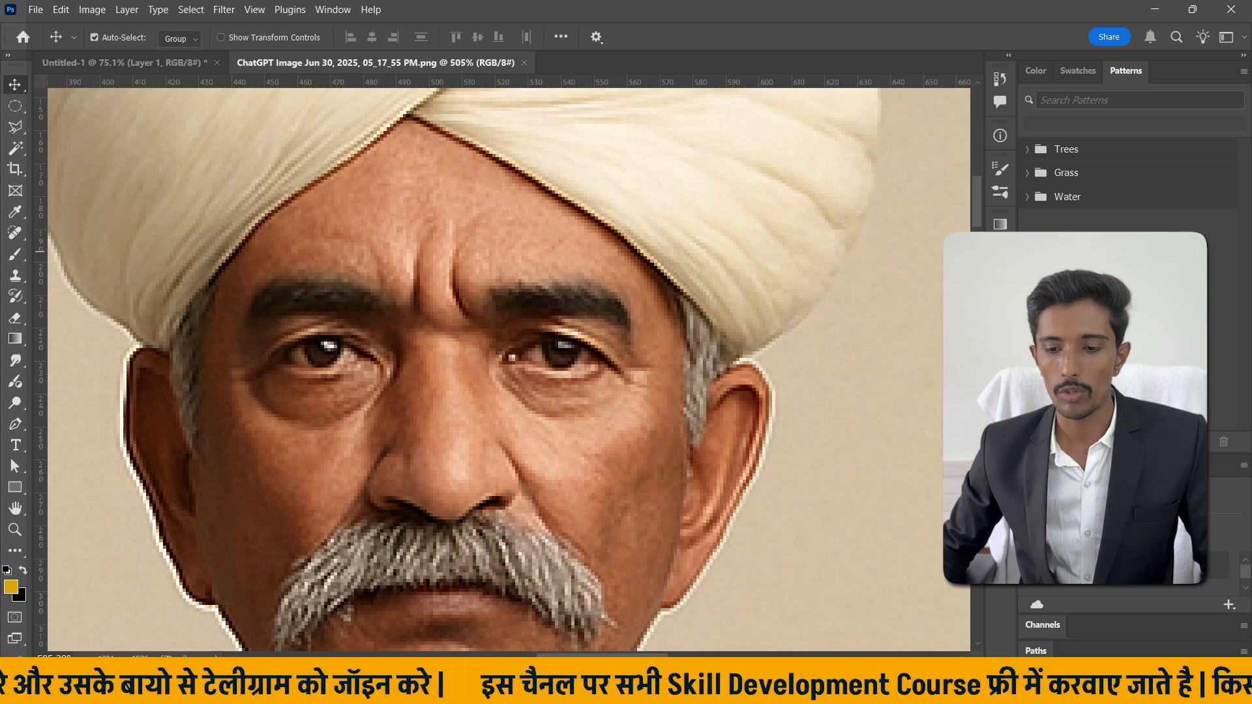
{"action": "left_click", "coordinate": [1000, 323]}
{"action": "left_click_drag", "start_coordinate": [869, 366], "coordinate": [935, 643]}
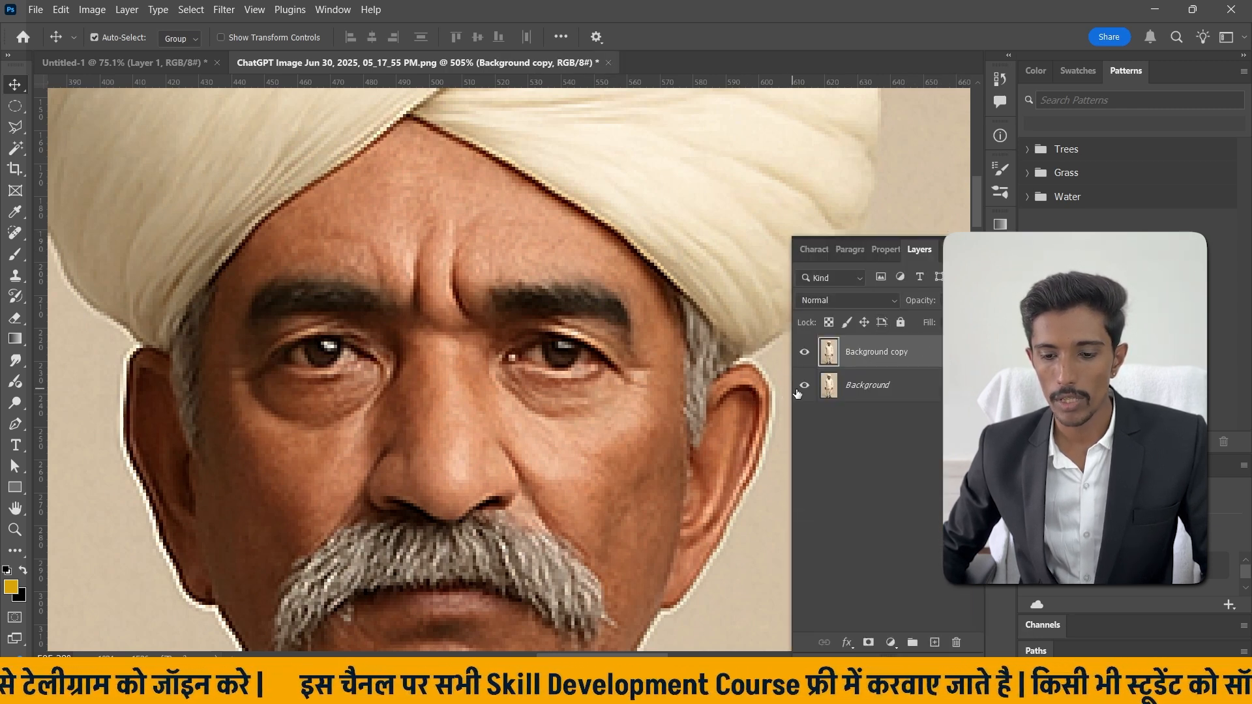
{"action": "left_click", "coordinate": [959, 247]}
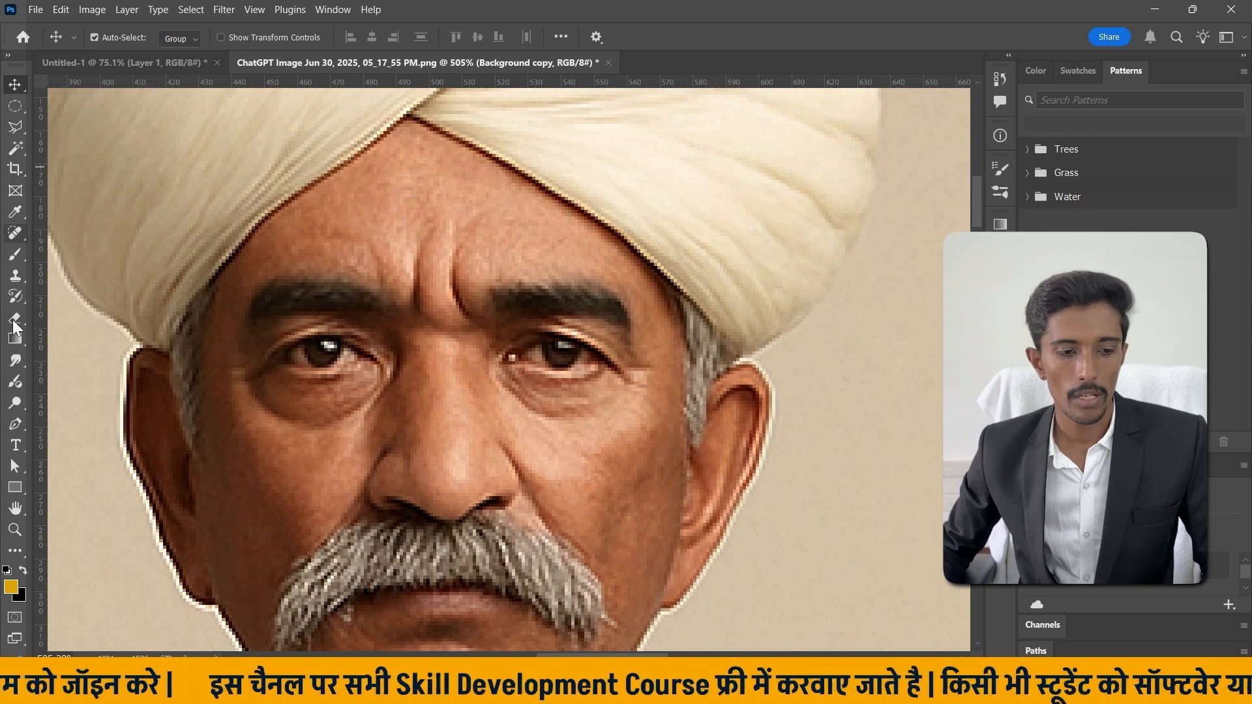
Activate the Smudge tool and review its brush settings and available brush presets.
{"action": "left_click", "coordinate": [15, 360]}
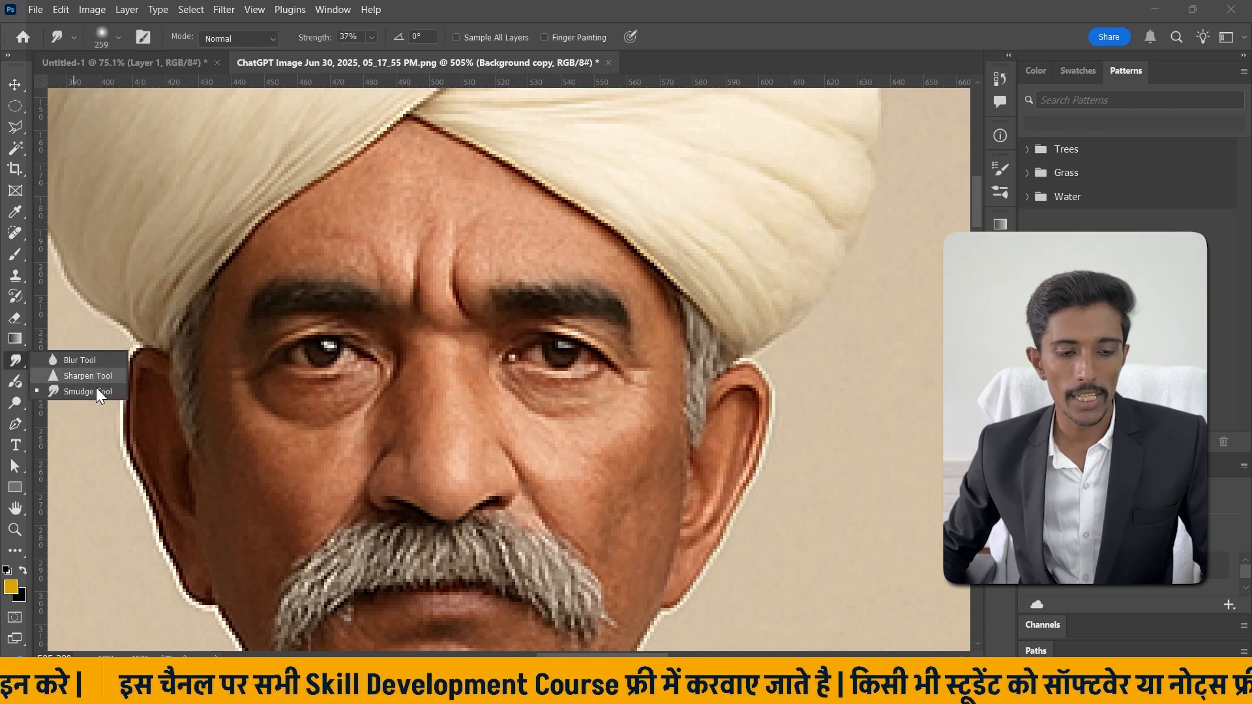
{"action": "left_click", "coordinate": [96, 390]}
{"action": "left_click", "coordinate": [117, 36]}
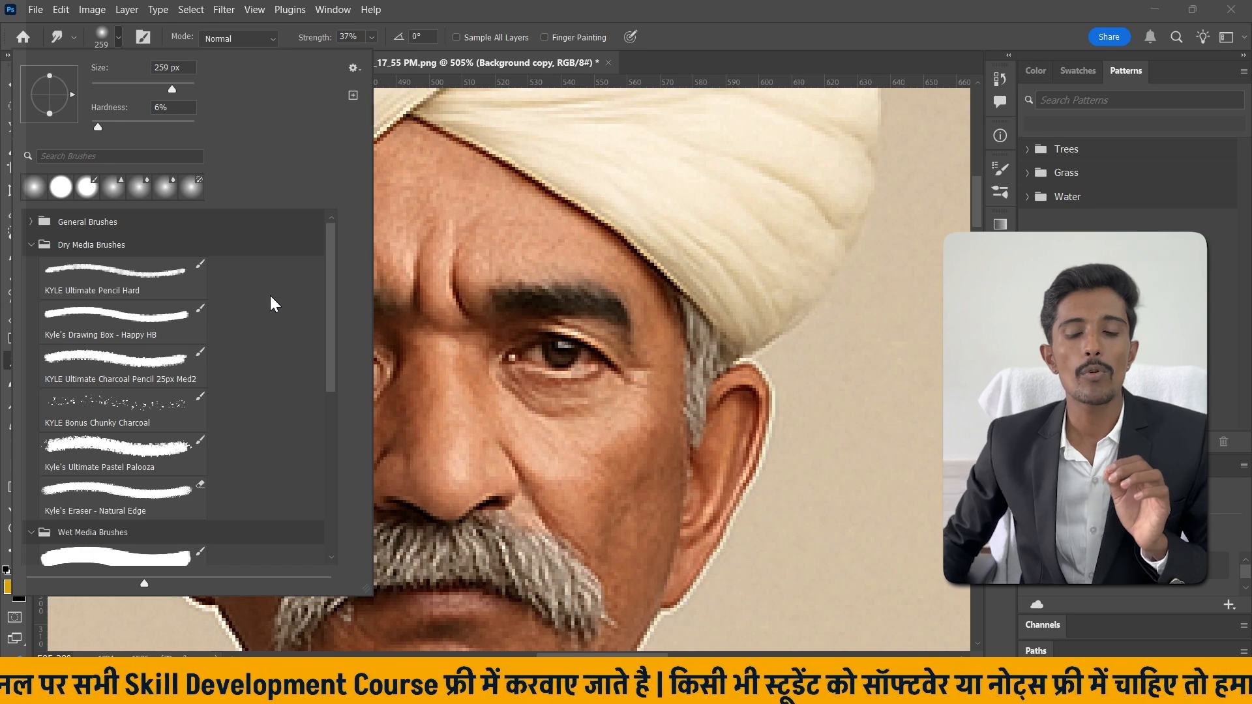
{"action": "left_click", "coordinate": [120, 39]}
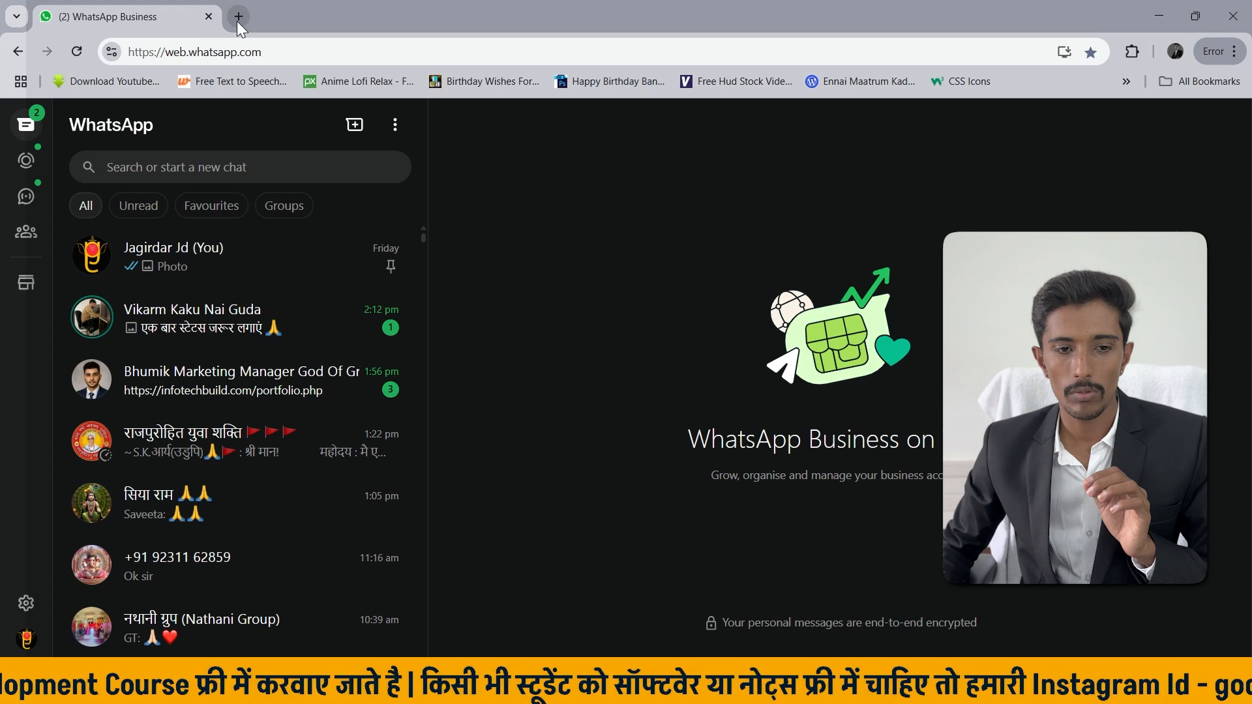
Switch to Chrome and open vecteno.com in a new tab.
{"action": "left_click", "coordinate": [237, 19]}
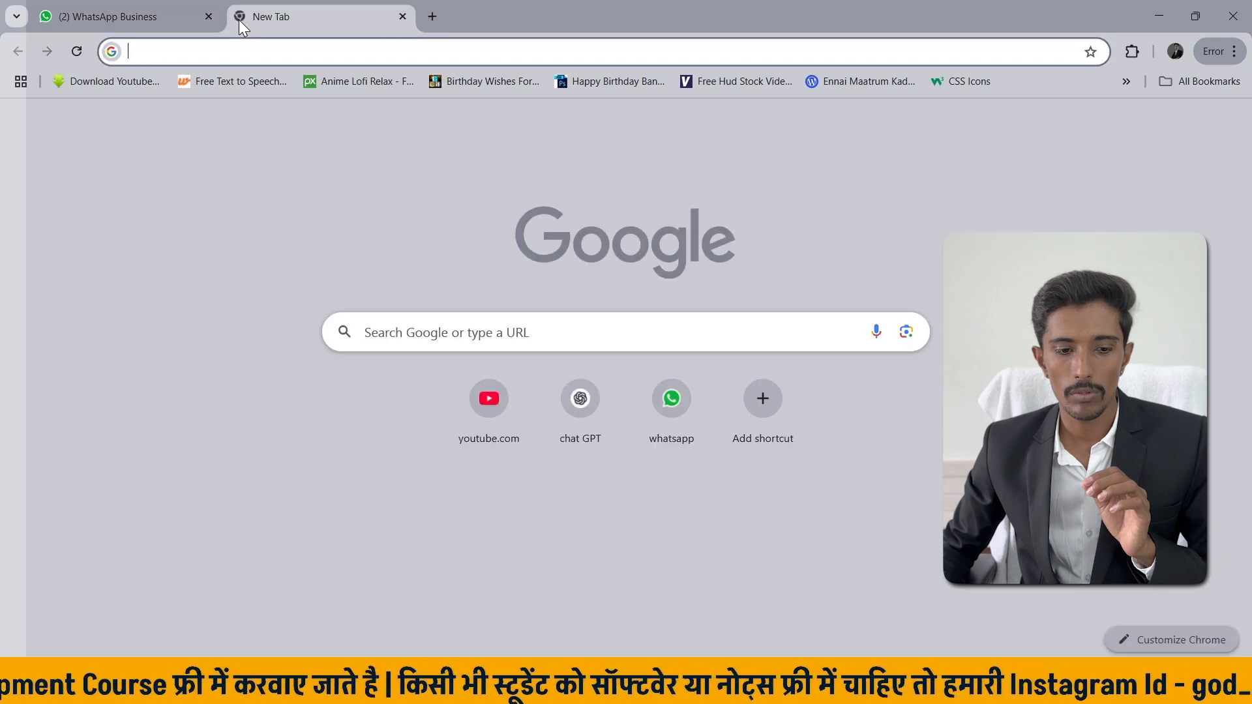
{"action": "left_click", "coordinate": [221, 51]}
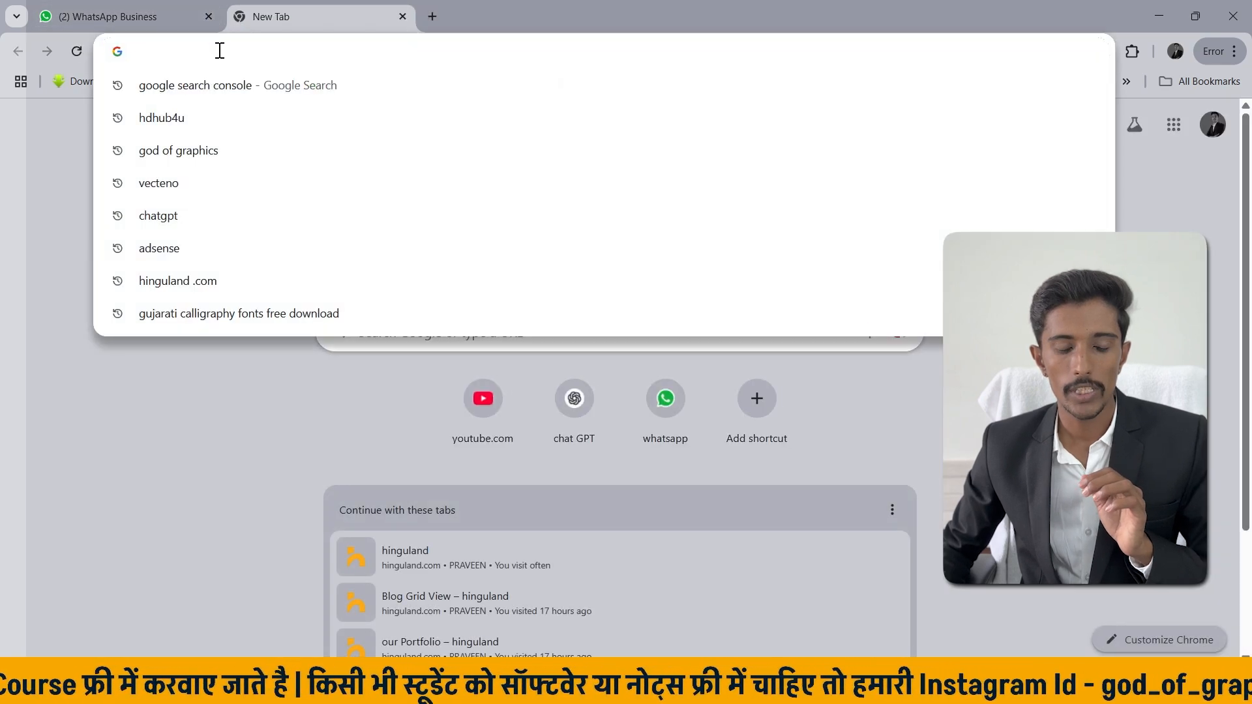
{"action": "type", "text": "vecteno.com"}
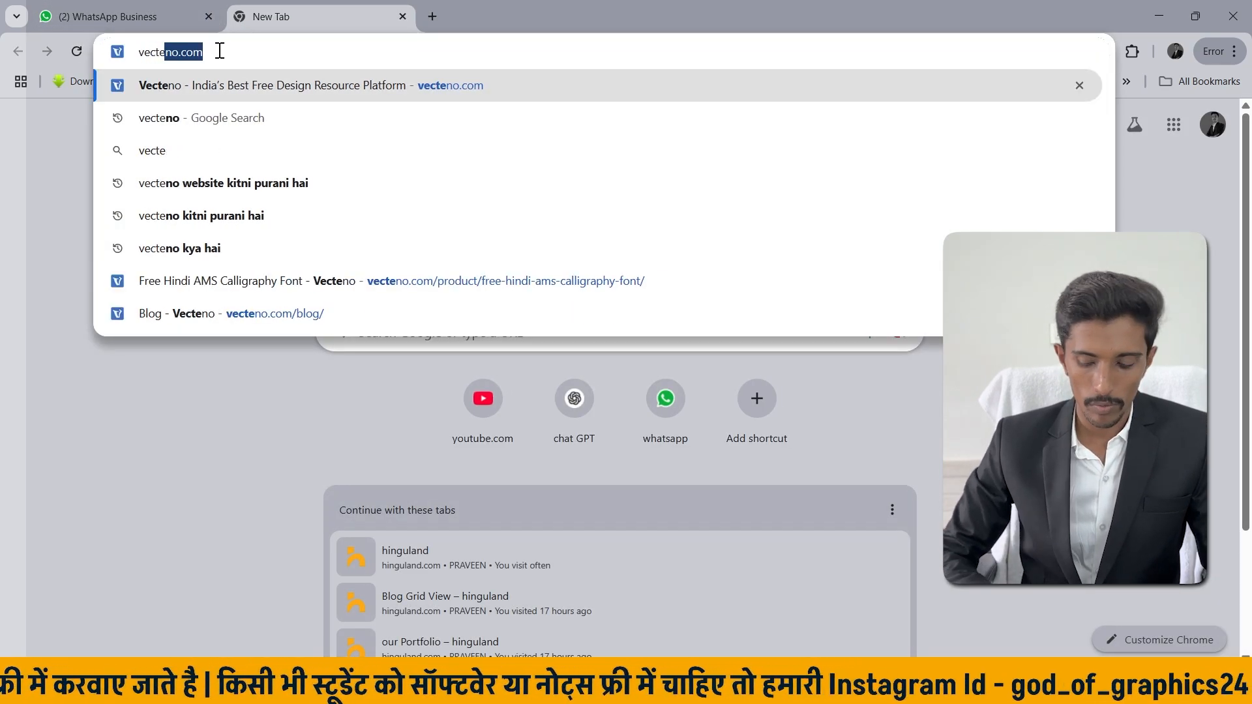
{"action": "key", "text": "Return"}
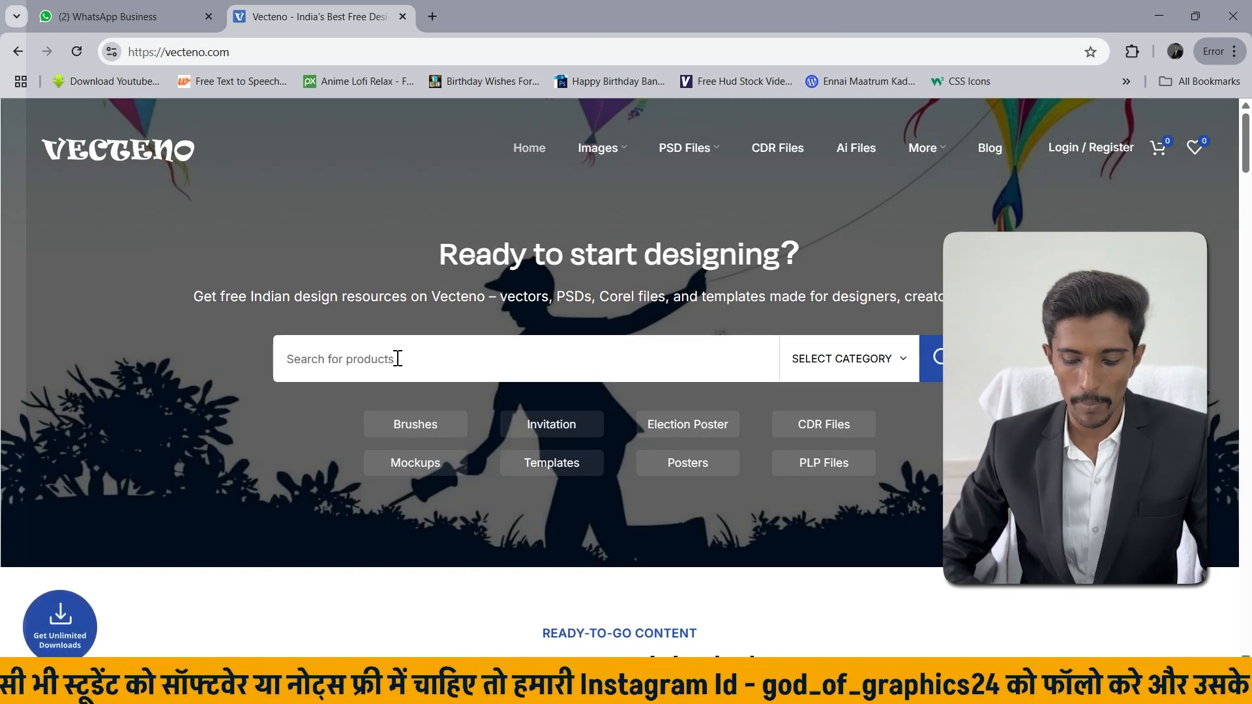
Search the site's products for "oilpainting".
{"action": "left_click", "coordinate": [398, 358]}
{"action": "type", "text": "oil"}
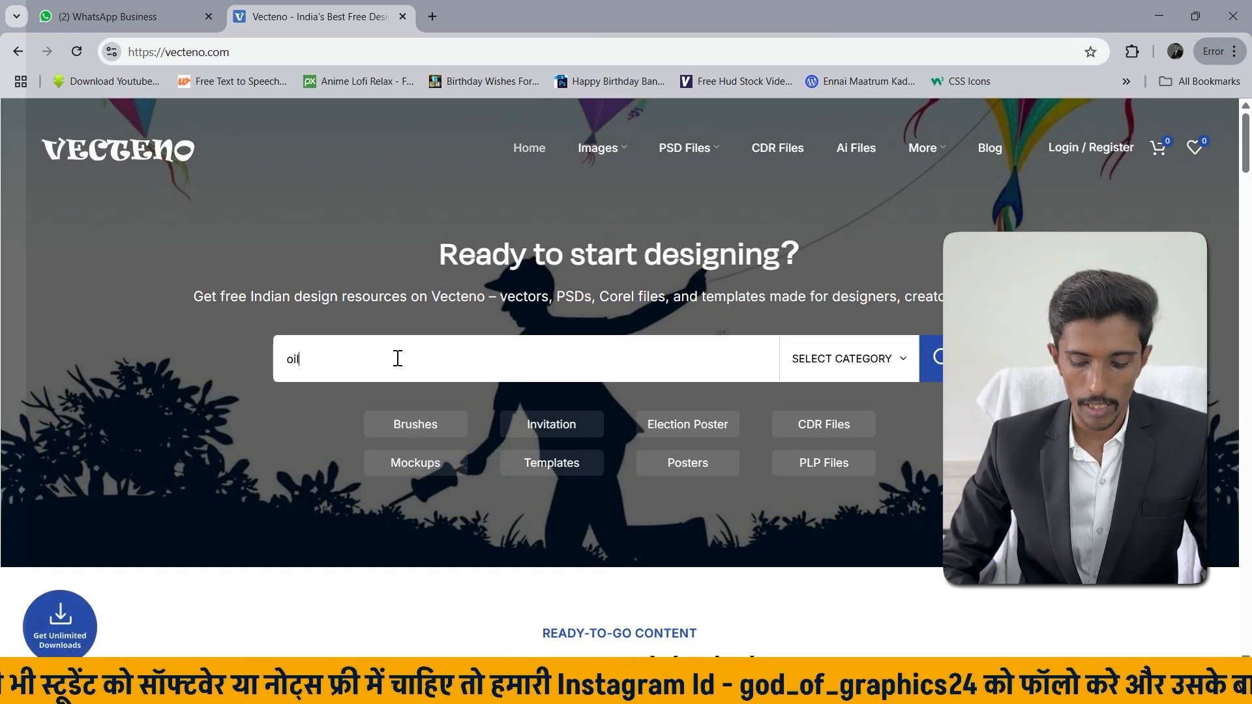
{"action": "type", "text": "painting"}
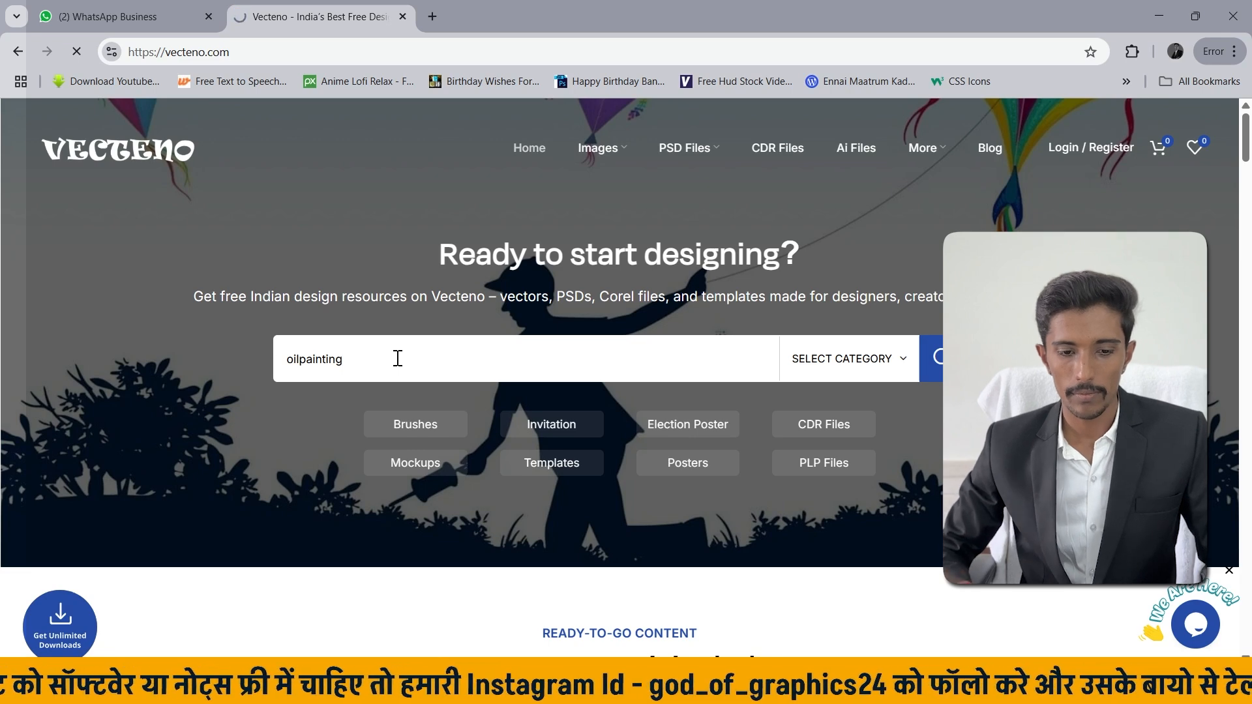
{"action": "key", "text": "Return"}
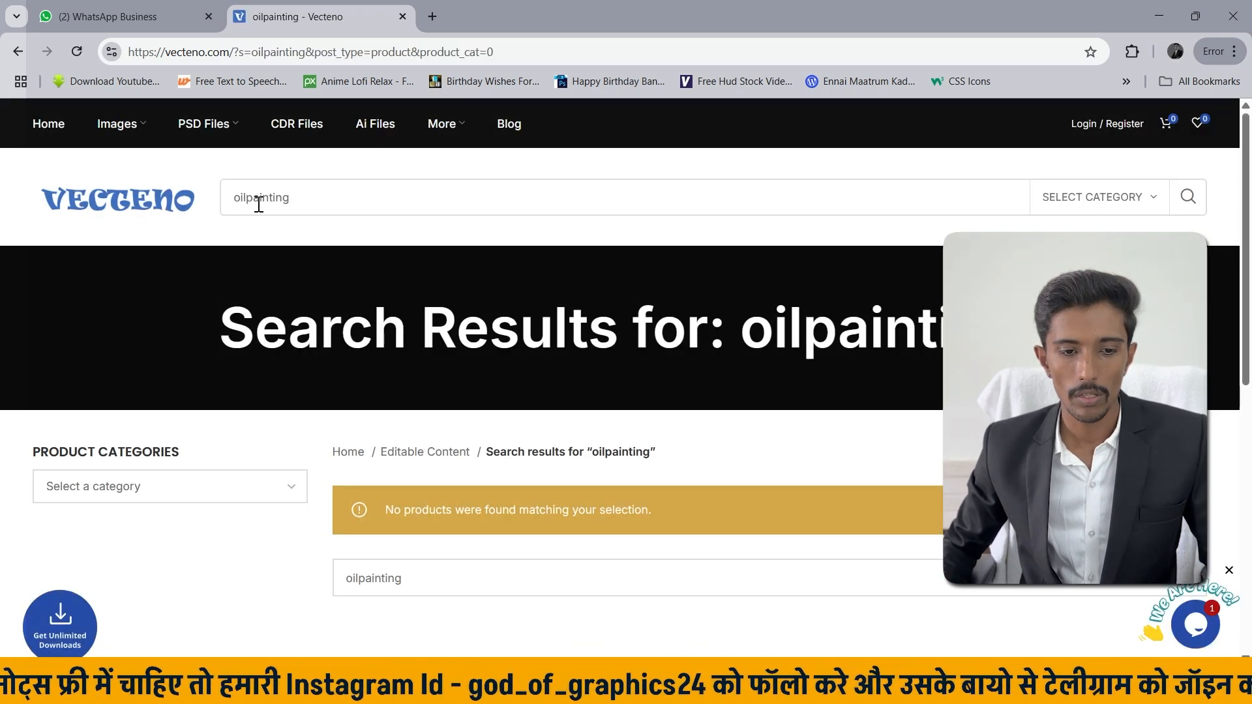
Search the products for "oil", open the Oil Painting Photoshop Brush Free Download page and highlight its title.
{"action": "left_click_drag", "start_coordinate": [252, 203], "coordinate": [319, 205]}
{"action": "key", "text": "BackSpace"}
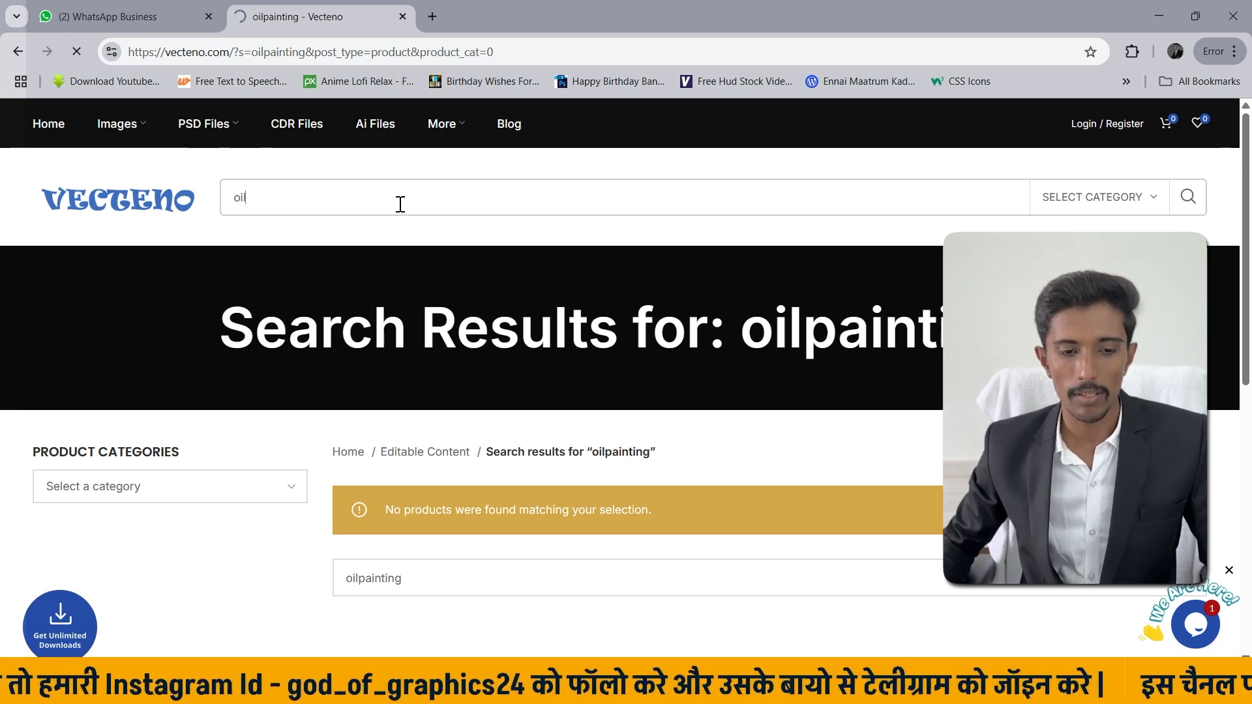
{"action": "key", "text": "Return"}
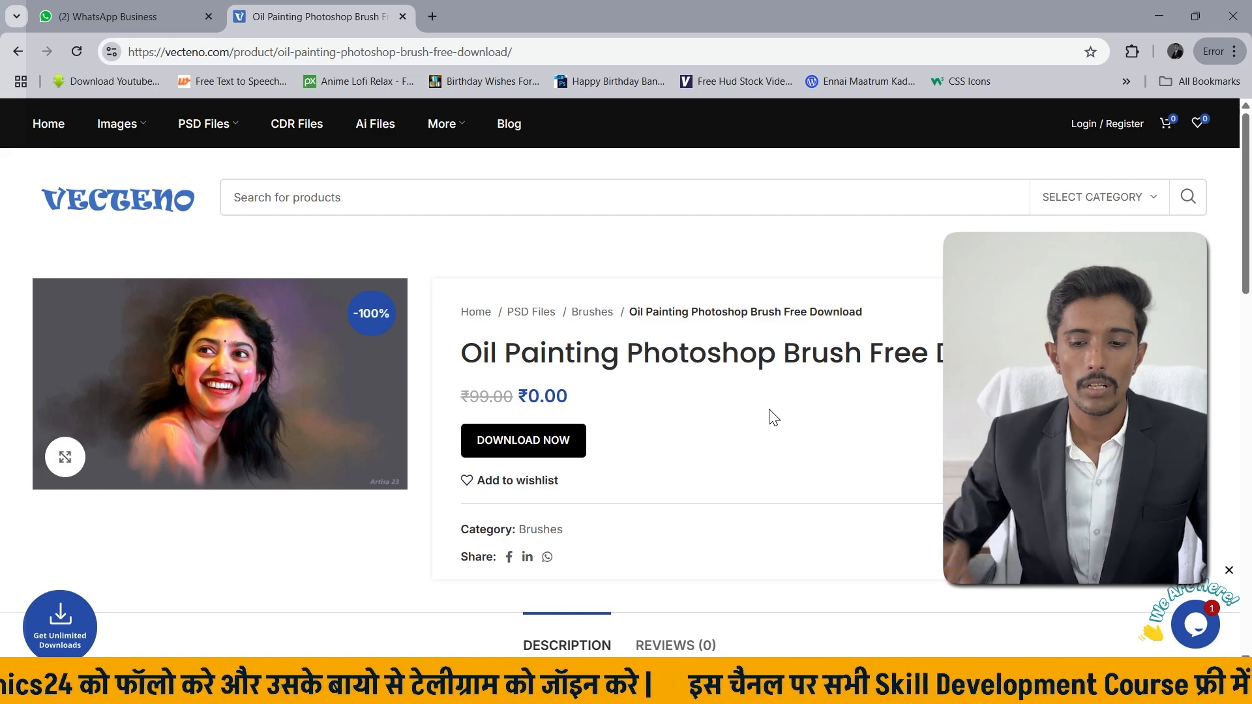
{"action": "left_click_drag", "start_coordinate": [461, 357], "coordinate": [1043, 359]}
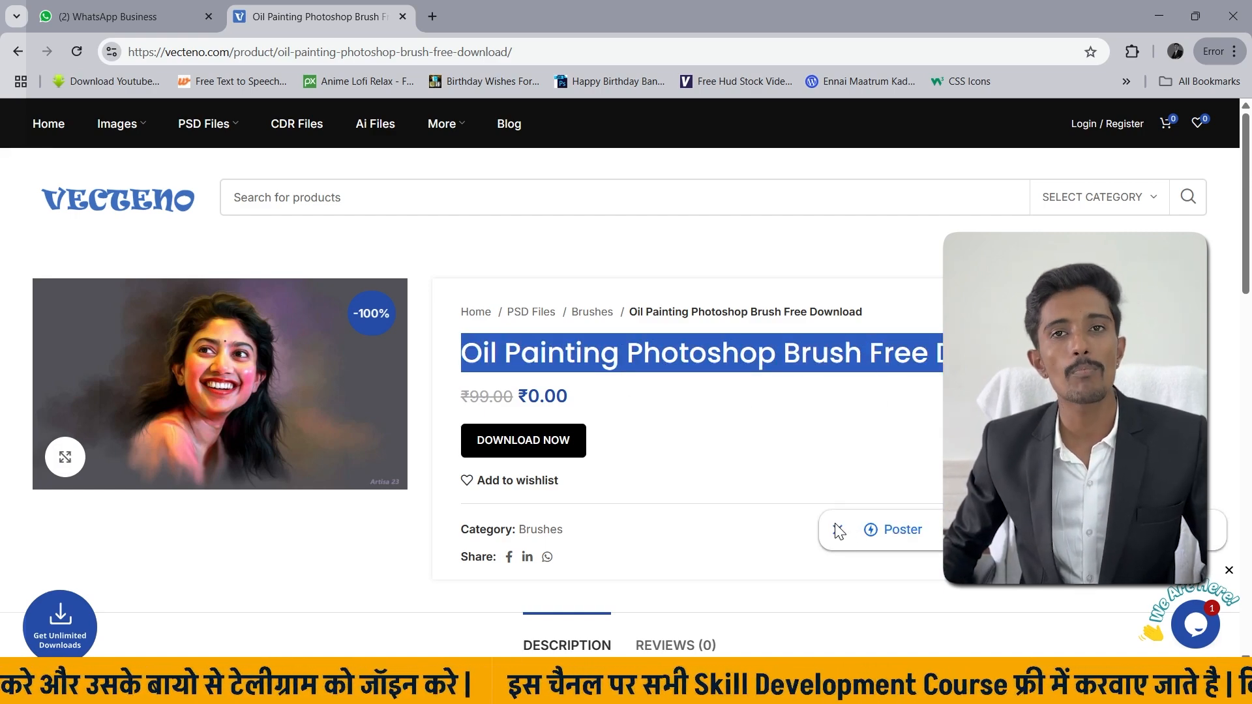
Review the oil painting brush page down to its description, clear the title highlight, and switch back to Photoshop.
{"action": "scroll", "coordinate": [750, 478], "scroll_direction": "down", "scroll_amount": 5}
{"action": "scroll", "coordinate": [716, 418], "scroll_direction": "up", "scroll_amount": 5}
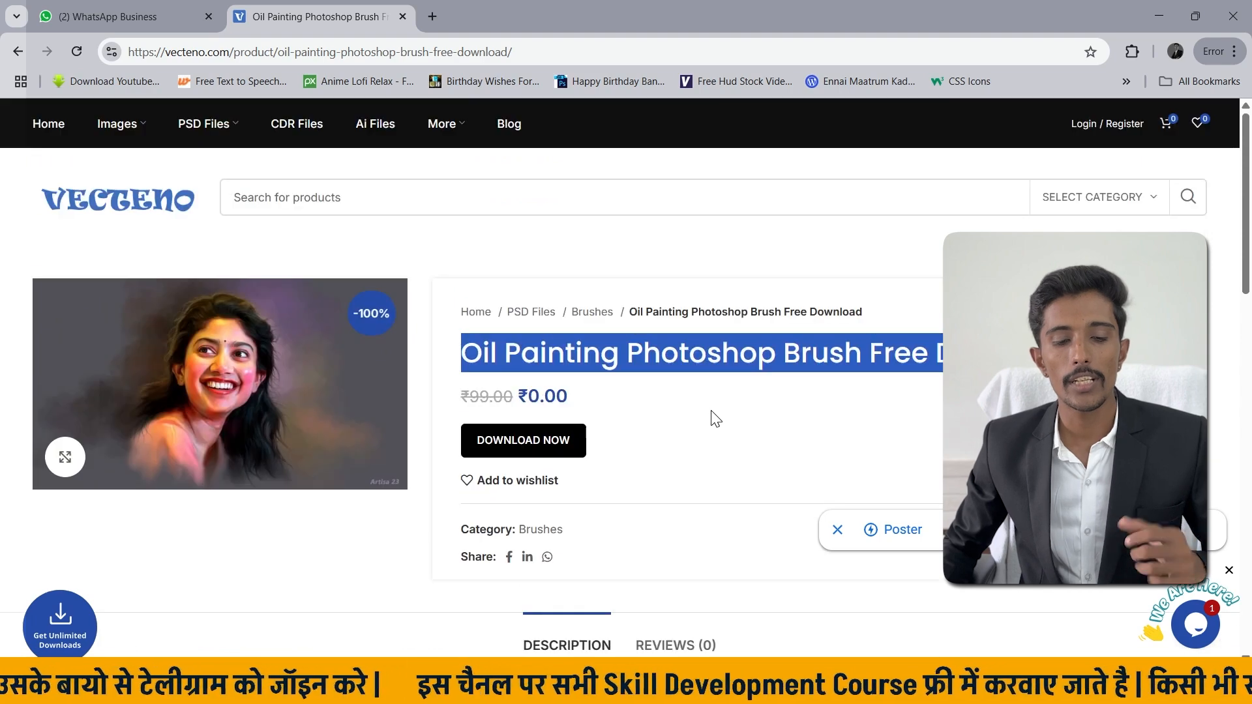
{"action": "scroll", "coordinate": [716, 418], "scroll_direction": "down", "scroll_amount": 5}
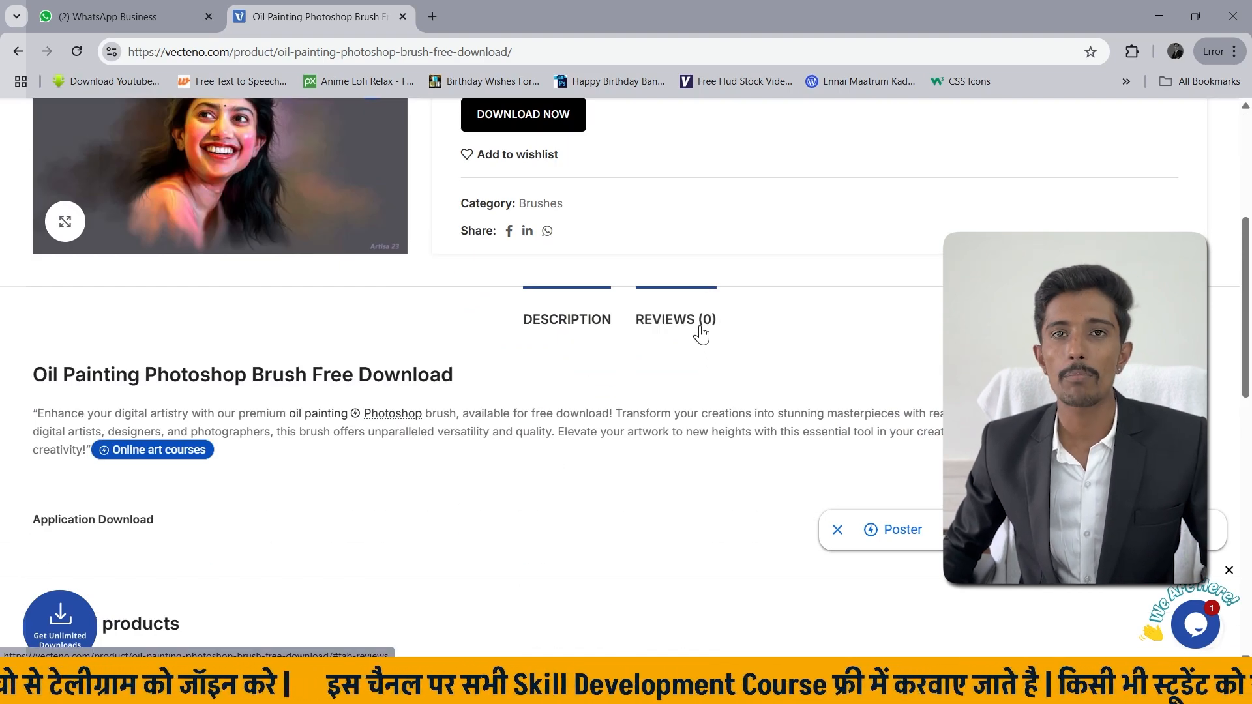
{"action": "scroll", "coordinate": [404, 164], "scroll_direction": "up", "scroll_amount": 5}
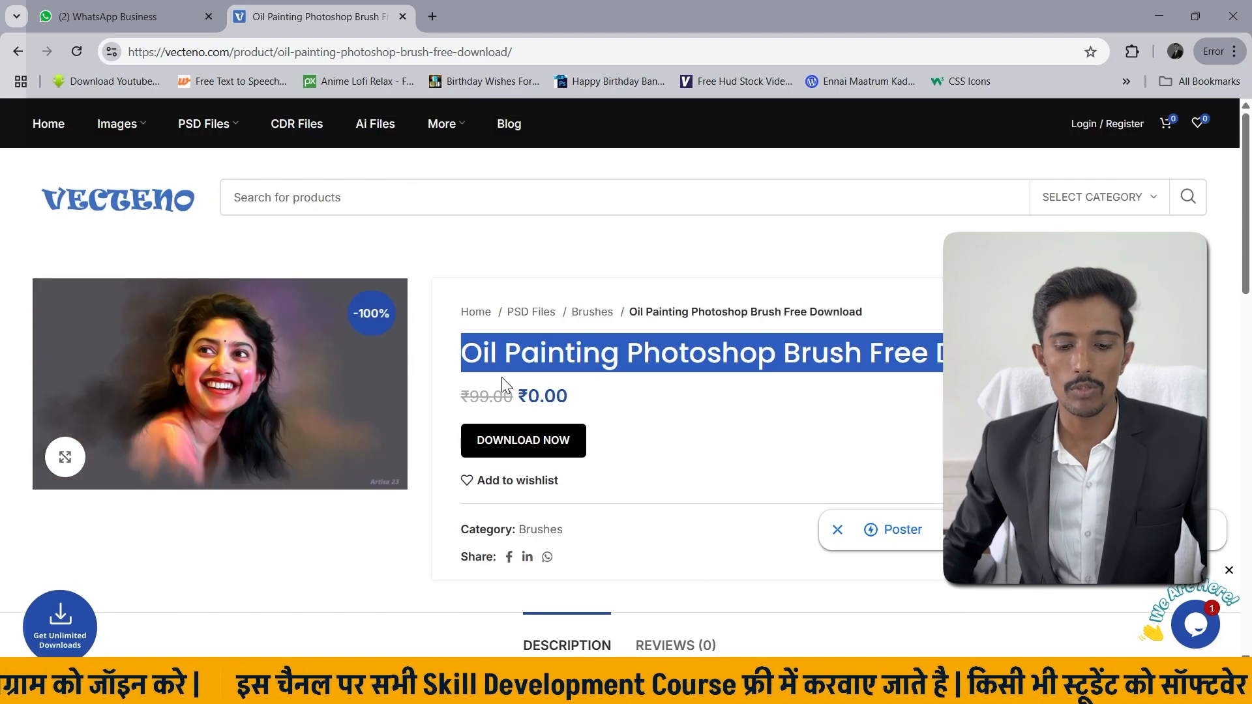
{"action": "left_click", "coordinate": [521, 329]}
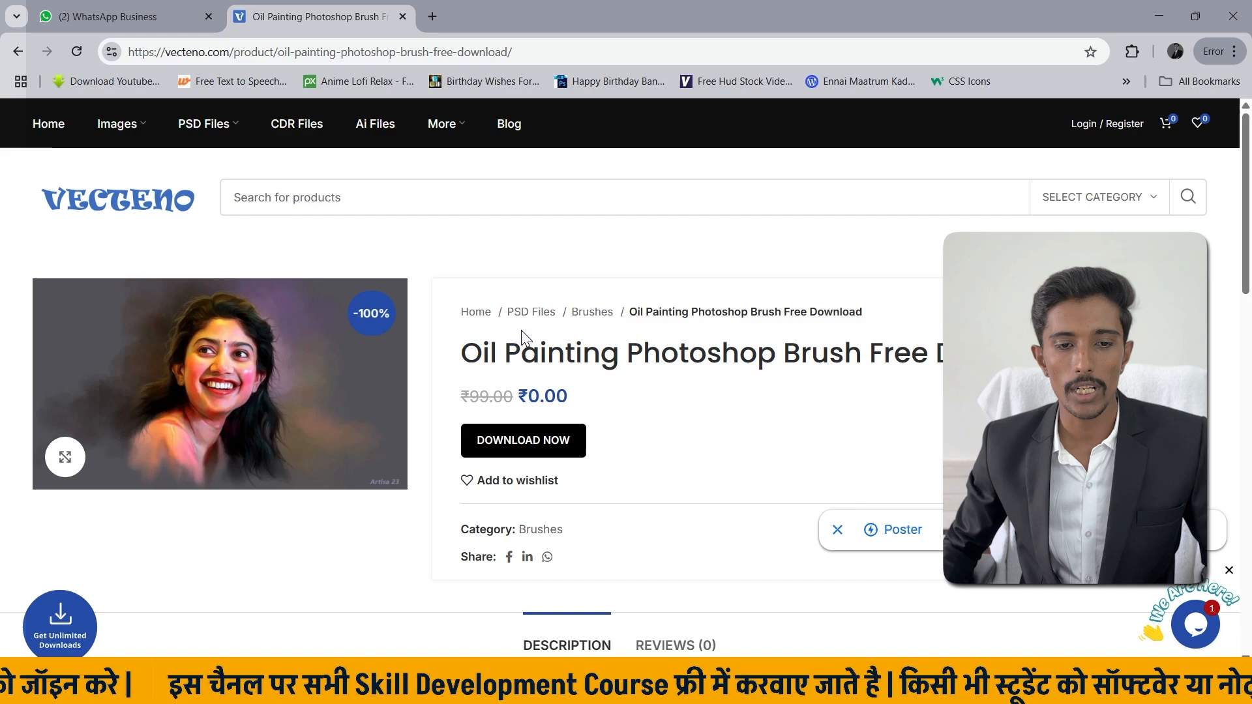
{"action": "left_click", "coordinate": [433, 13]}
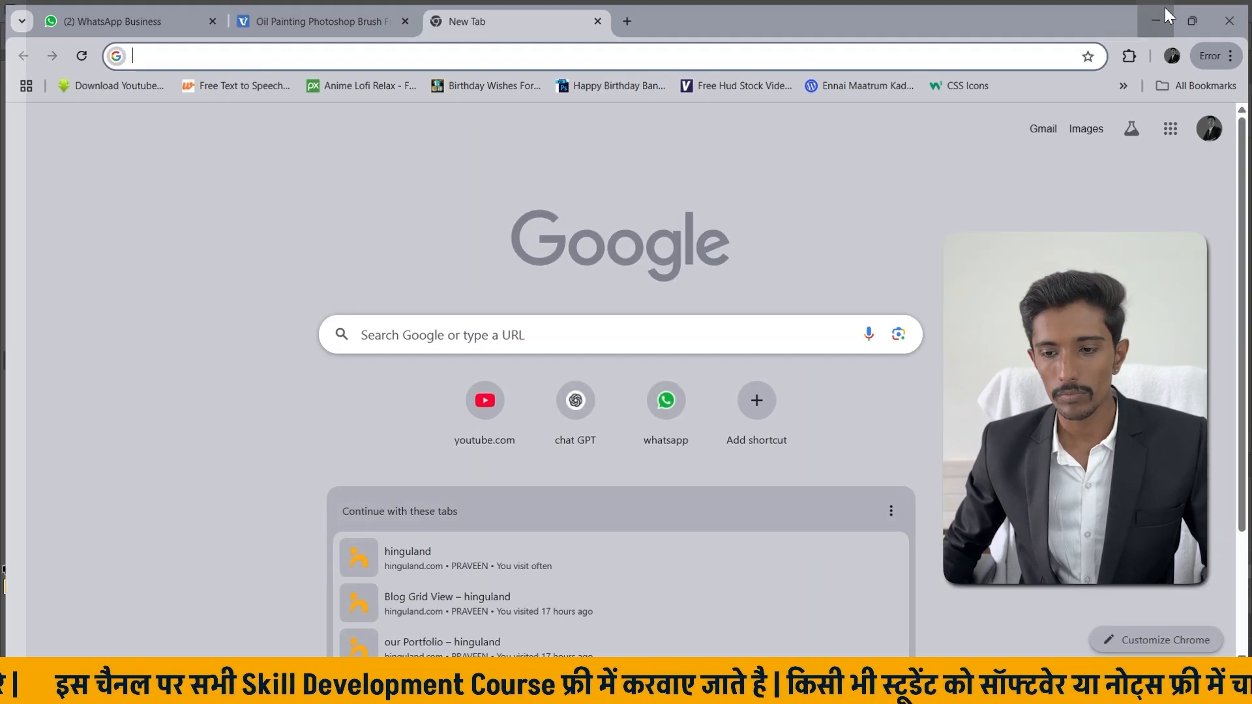
{"action": "left_click", "coordinate": [1165, 8]}
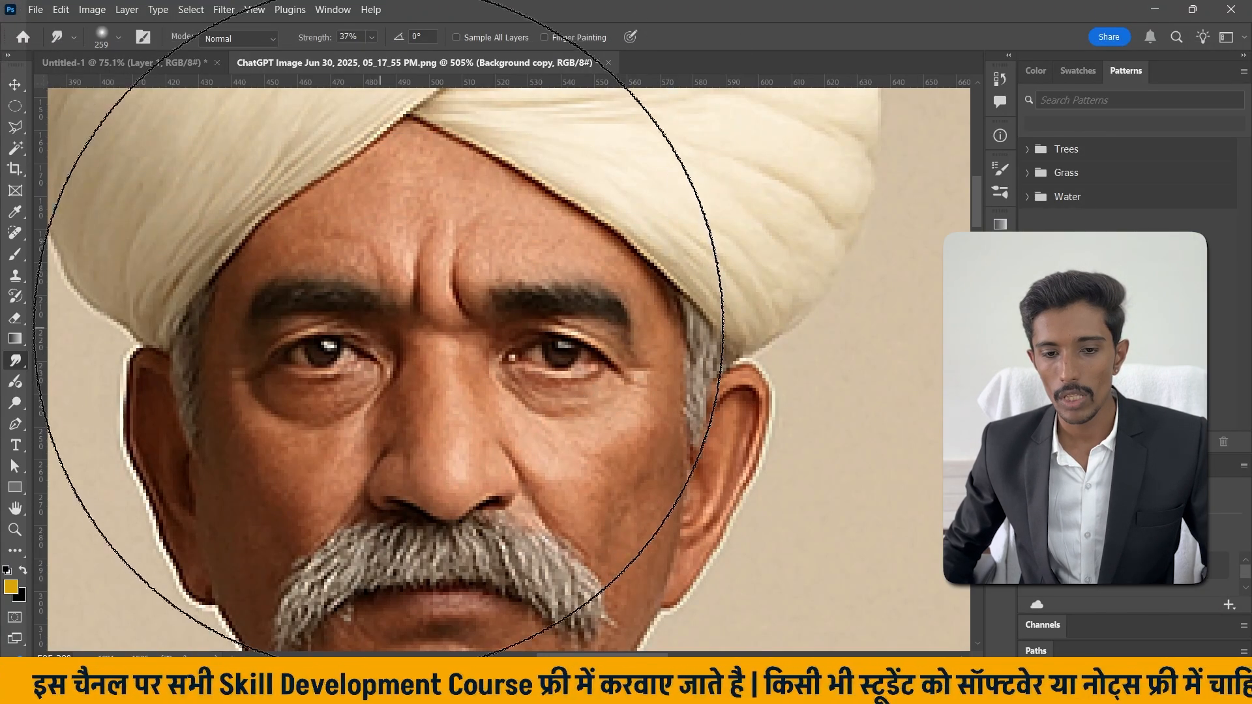
Browse the Smudge tool's brush presets and collapse the Dry Media, Wet Media and Special Effects Brushes groups.
{"action": "left_click", "coordinate": [119, 38]}
{"action": "scroll", "coordinate": [158, 456], "scroll_direction": "down", "scroll_amount": 5}
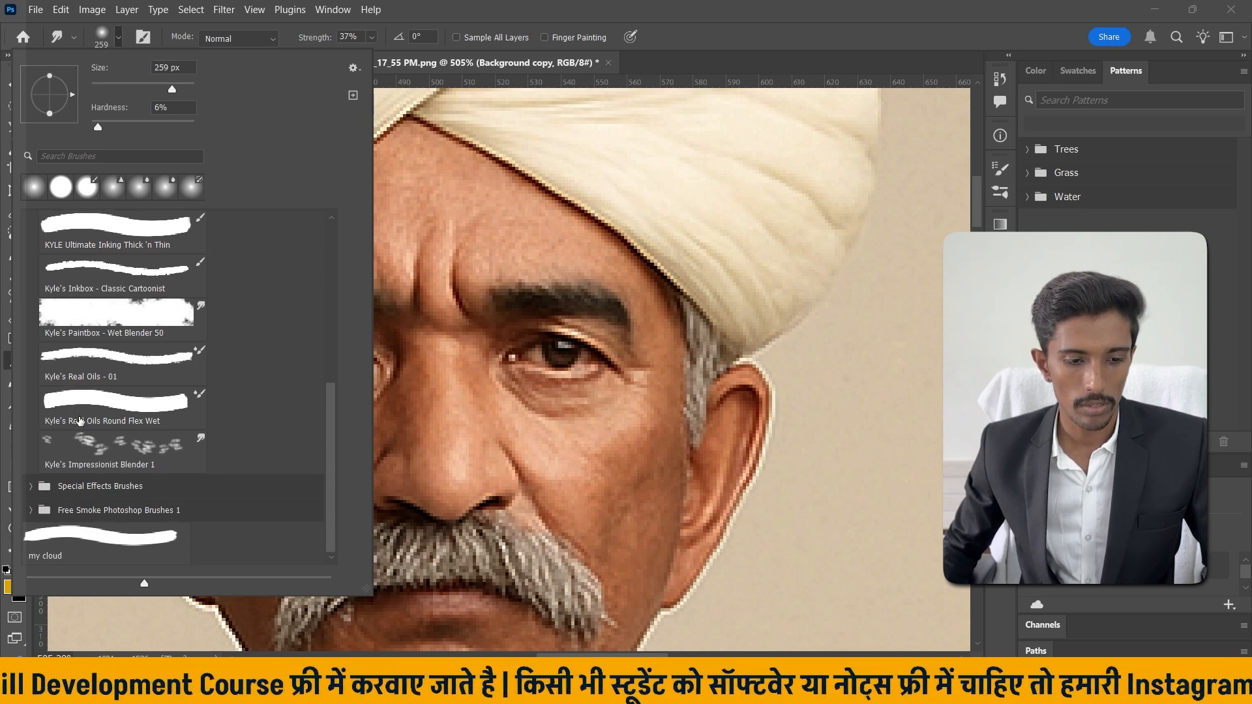
{"action": "scroll", "coordinate": [79, 421], "scroll_direction": "up", "scroll_amount": 10}
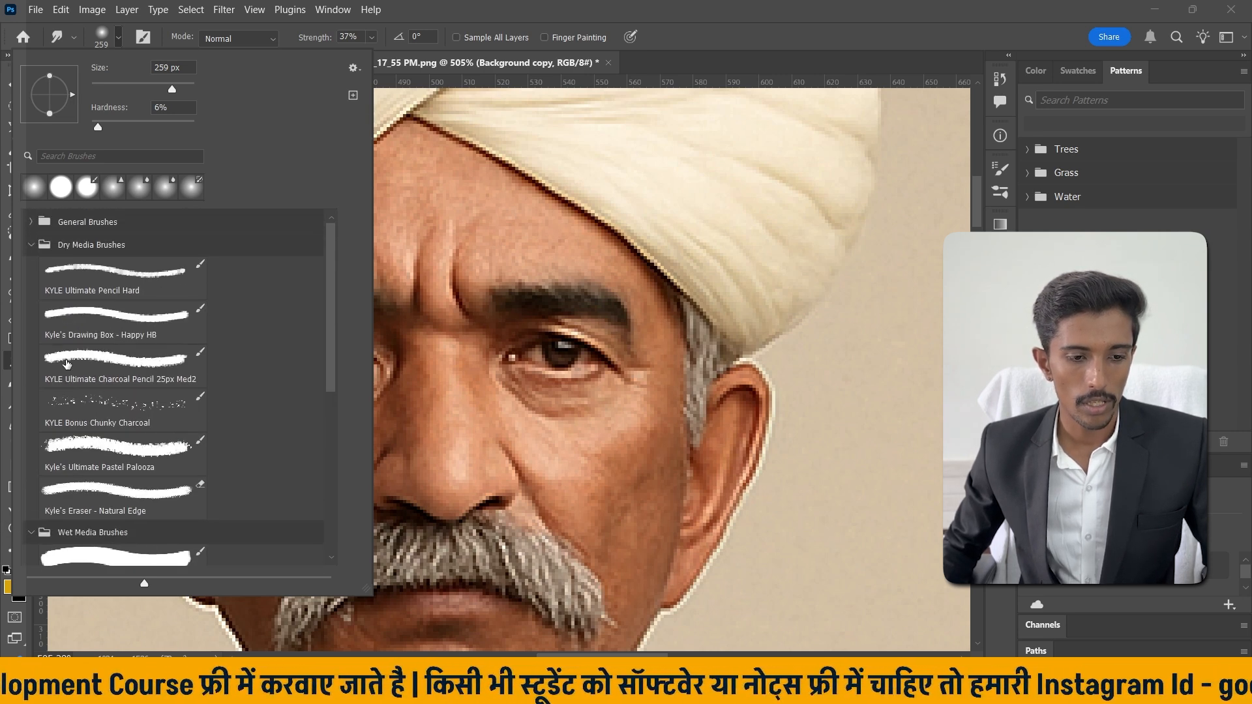
{"action": "left_click", "coordinate": [30, 246]}
{"action": "left_click", "coordinate": [30, 269]}
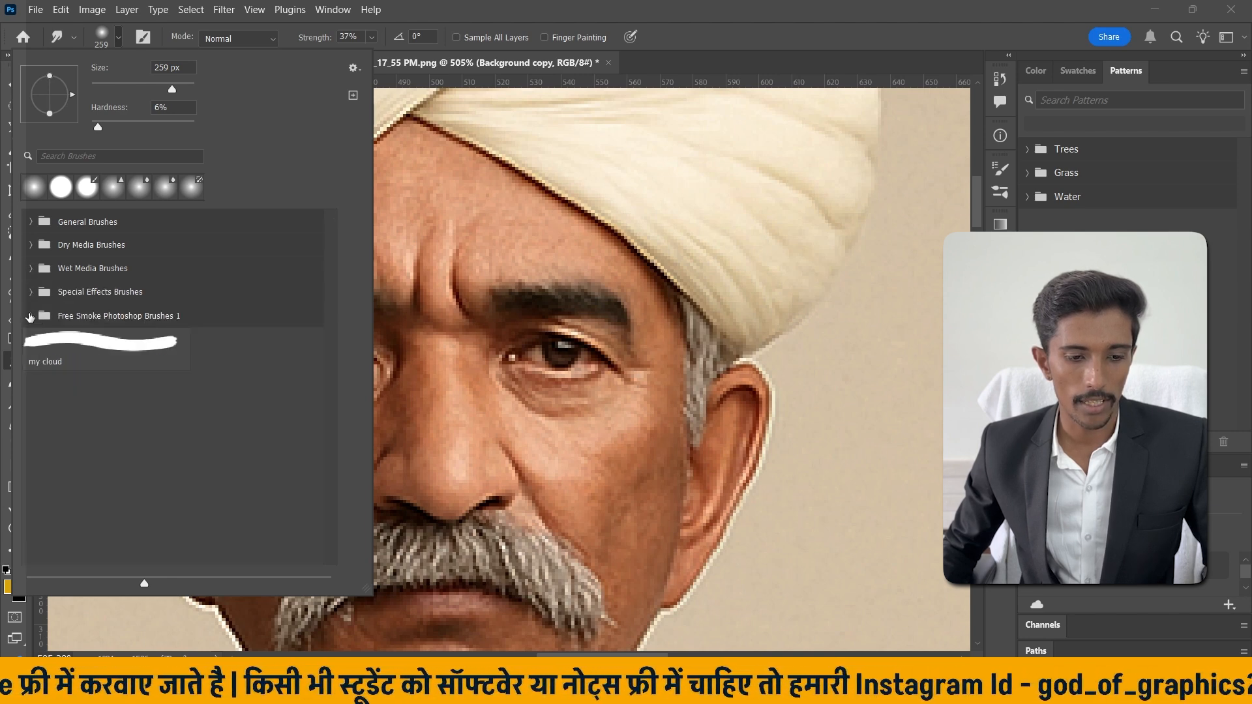
{"action": "left_click", "coordinate": [30, 292]}
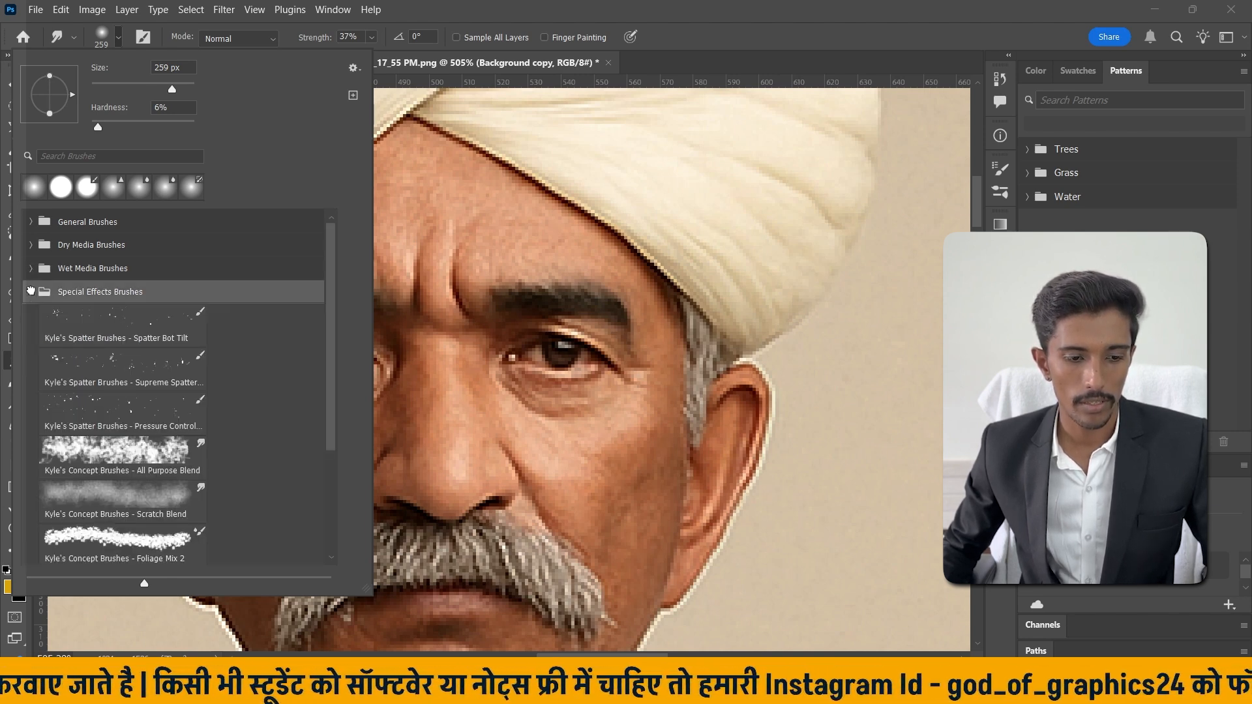
{"action": "left_click", "coordinate": [31, 291]}
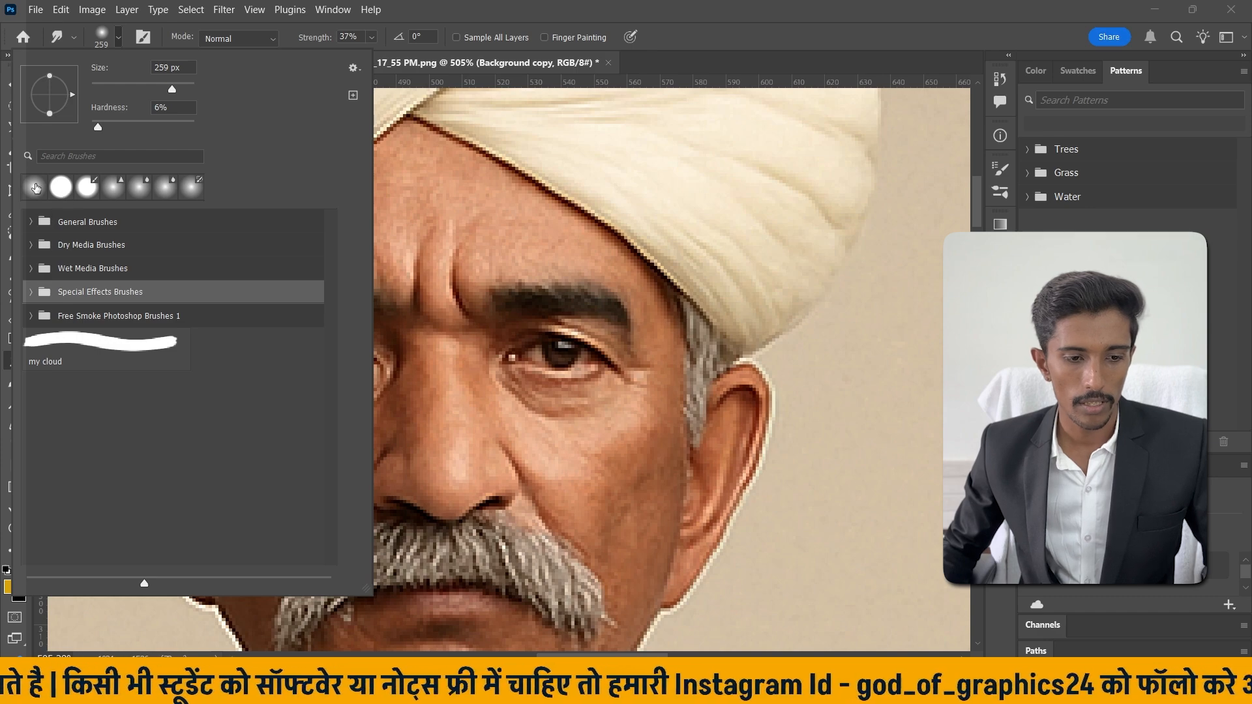
Choose the soft round brush for smudging with 0% hardness and a size of 18 px.
{"action": "left_click", "coordinate": [34, 187]}
{"action": "mouse_move", "coordinate": [126, 90]}
{"action": "left_mouse_down"}
{"action": "mouse_move", "coordinate": [102, 91]}
{"action": "mouse_move", "coordinate": [91, 128]}
{"action": "left_mouse_up"}
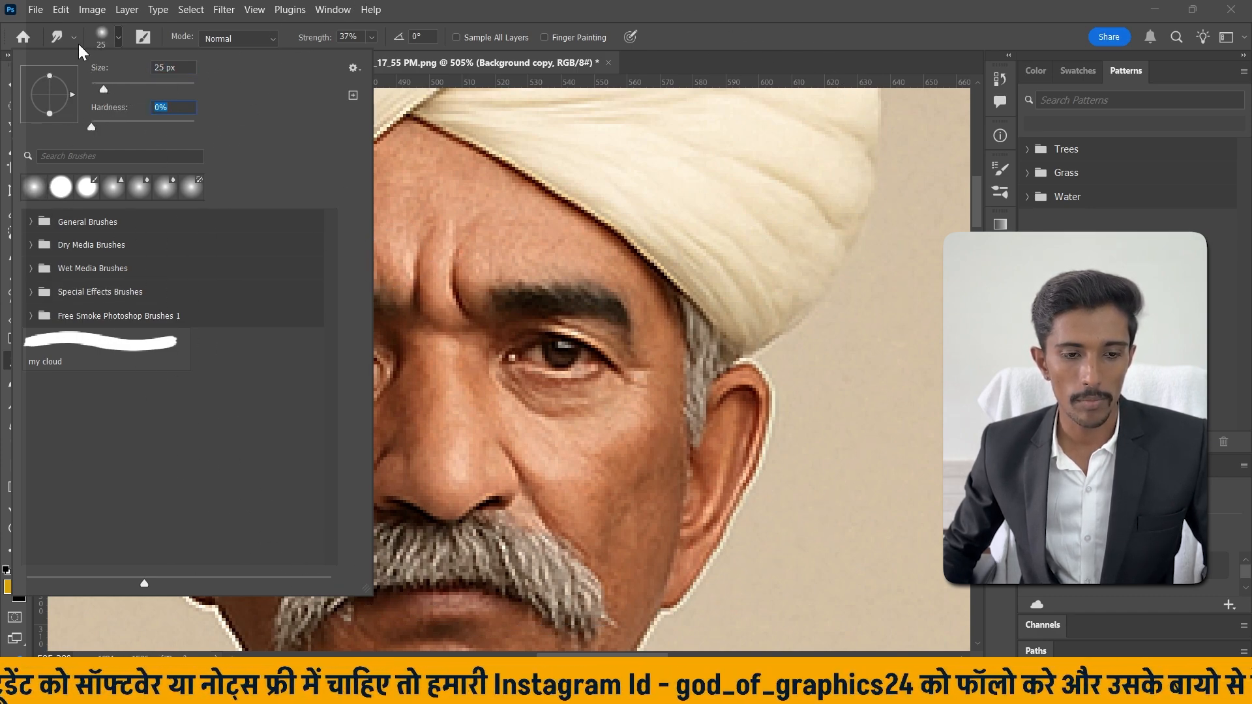
{"action": "left_click", "coordinate": [411, 177]}
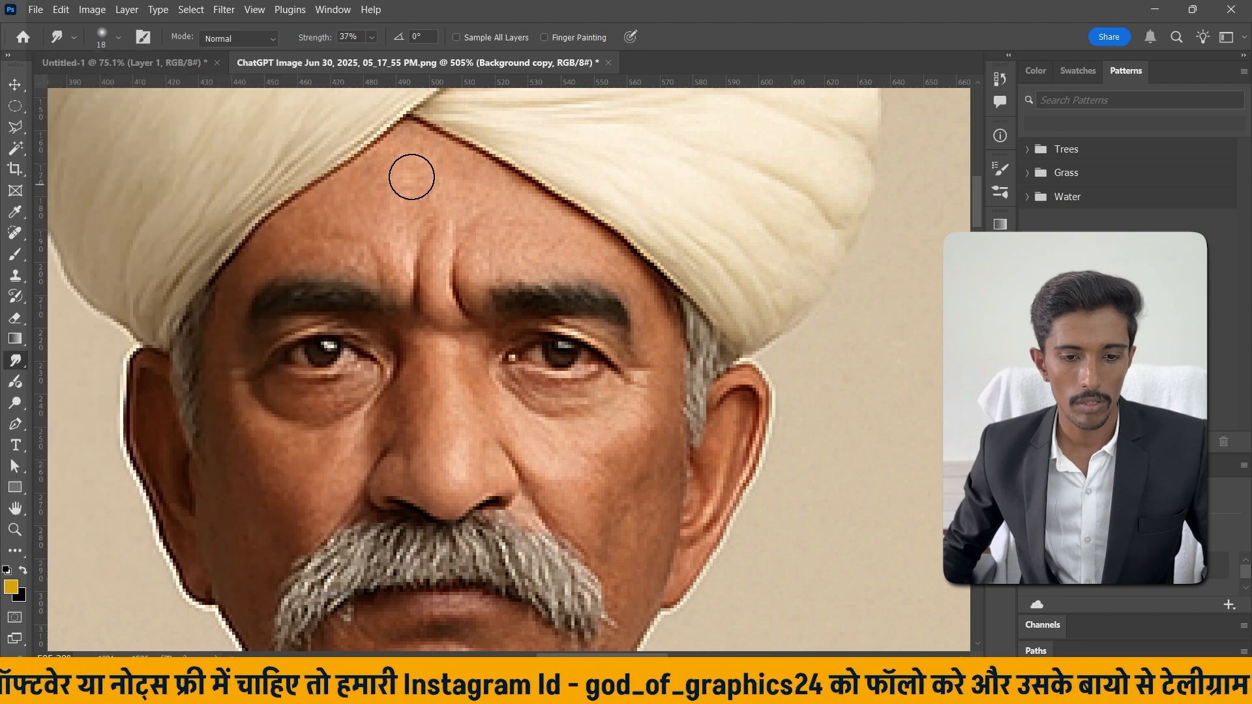
Set the smudge strength to 13% and smooth the skin on the forehead's upper left, along the turban edge.
{"action": "scroll", "coordinate": [394, 178], "scroll_direction": "up", "scroll_amount": 1}
{"action": "scroll", "coordinate": [390, 196], "scroll_direction": "up", "scroll_amount": 1}
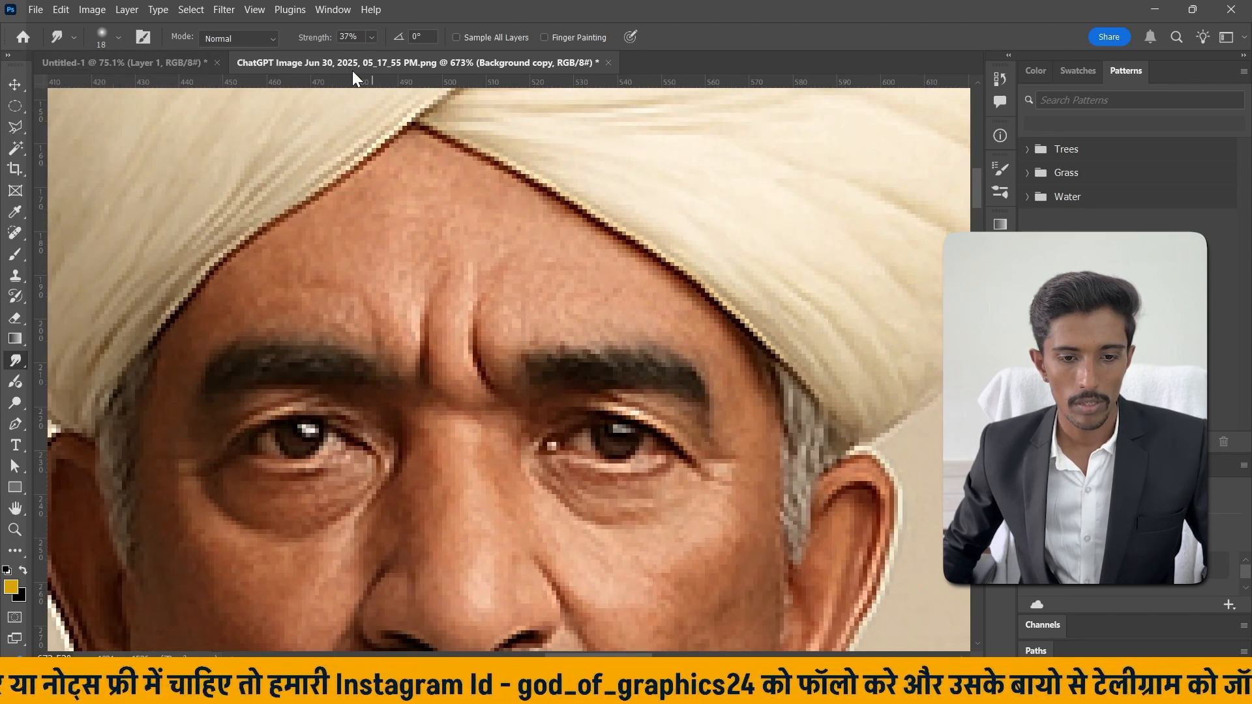
{"action": "left_click", "coordinate": [372, 37]}
{"action": "left_click", "coordinate": [375, 39]}
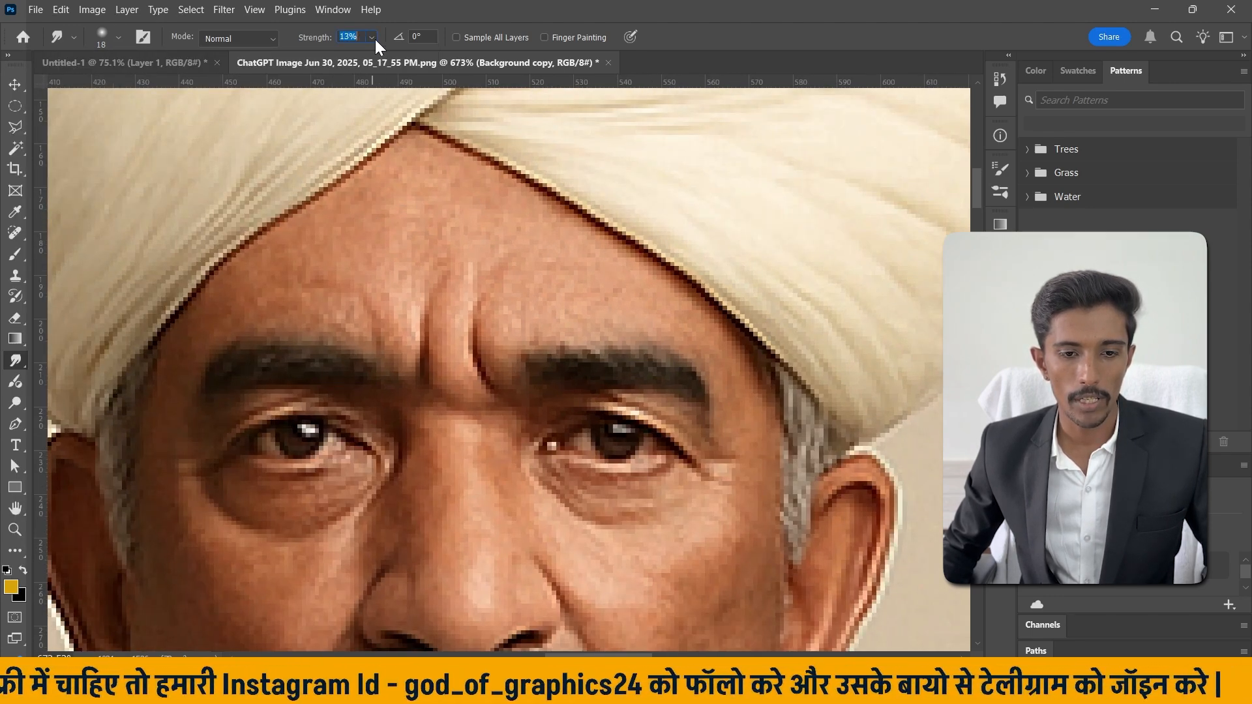
{"action": "mouse_move", "coordinate": [392, 193]}
{"action": "left_mouse_down"}
{"action": "mouse_move", "coordinate": [398, 217]}
{"action": "mouse_move", "coordinate": [414, 180]}
{"action": "mouse_move", "coordinate": [394, 177]}
{"action": "mouse_move", "coordinate": [363, 207]}
{"action": "mouse_move", "coordinate": [379, 201]}
{"action": "mouse_move", "coordinate": [275, 260]}
{"action": "left_mouse_up"}
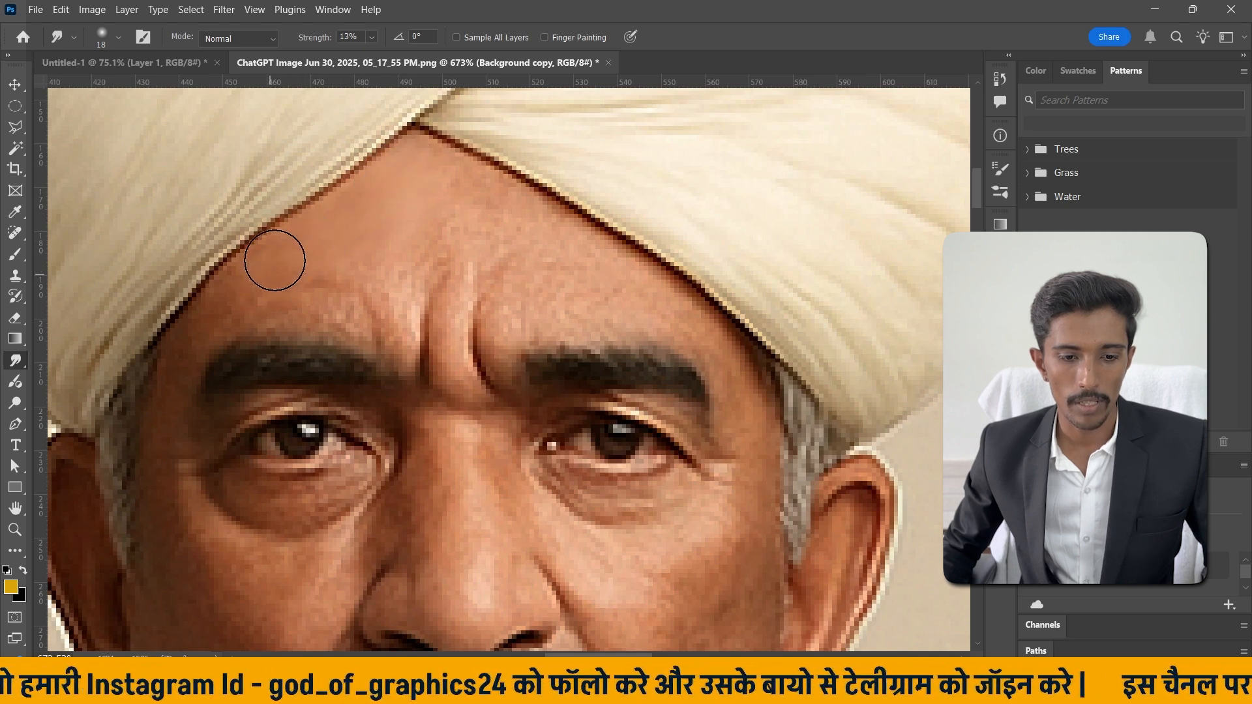
Set the smudge strength to 10% and smooth the right half of the forehead down to the eyebrow.
{"action": "double_click", "coordinate": [366, 36]}
{"action": "type", "text": "10"}
{"action": "key", "text": "Return"}
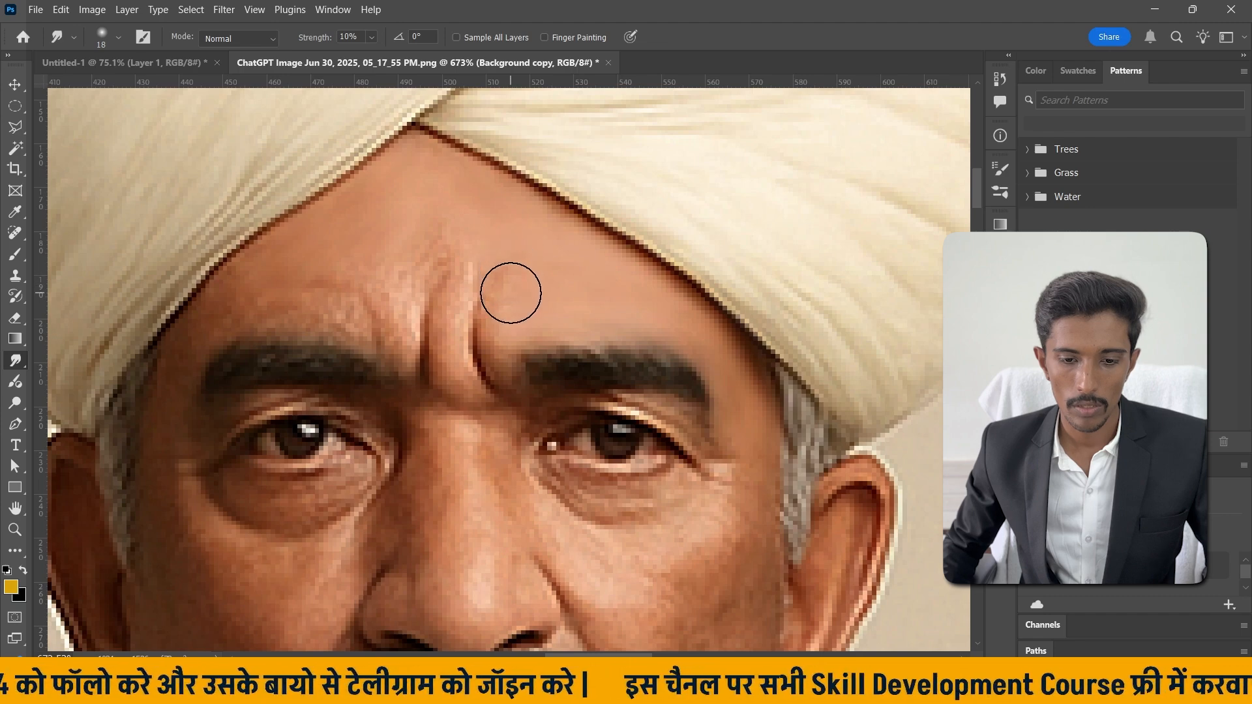
Reduce the brush size to 12 px and smudge the furrows between the brows and the forehead's left side.
{"action": "scroll", "coordinate": [502, 288], "scroll_direction": "up", "scroll_amount": 3}
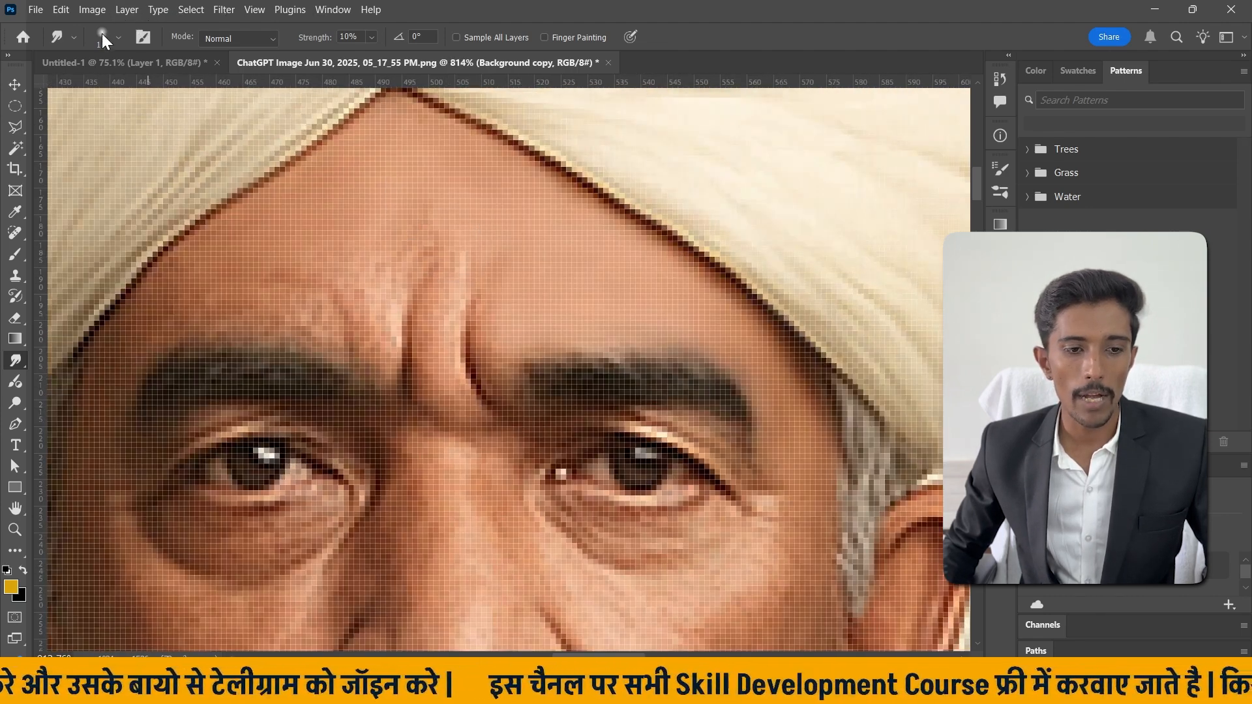
{"action": "left_click", "coordinate": [102, 34]}
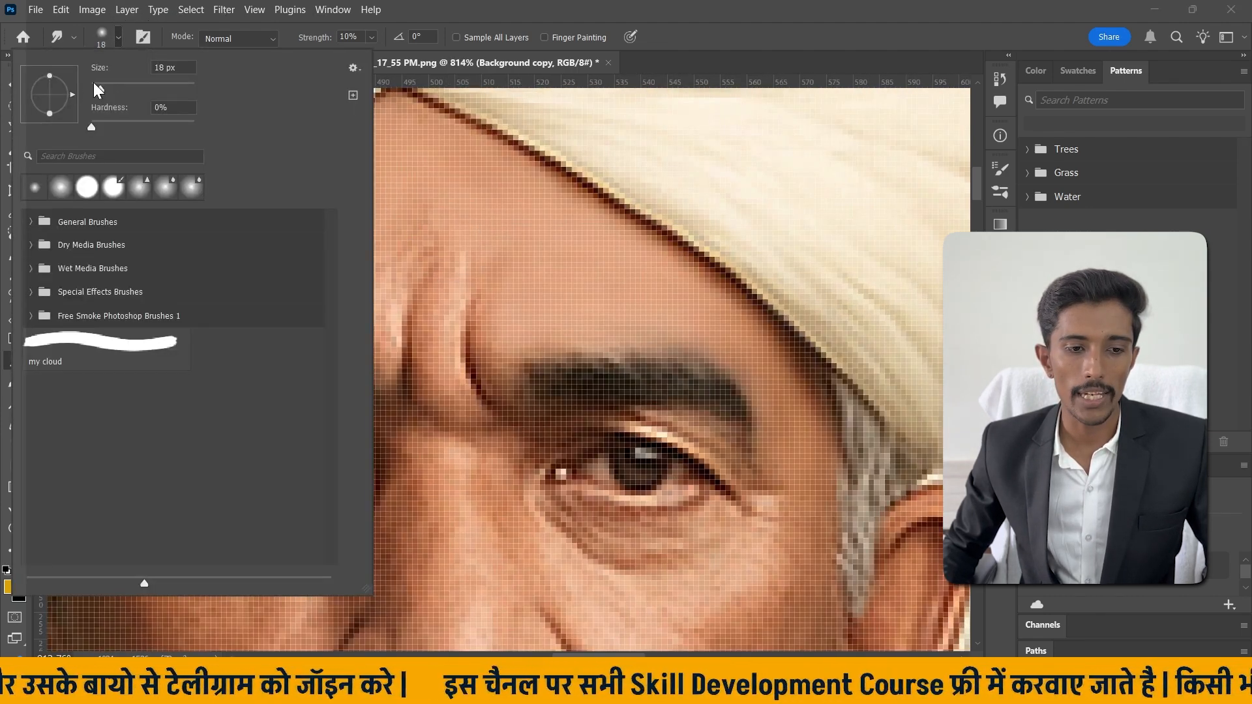
{"action": "left_click", "coordinate": [96, 84]}
{"action": "left_click", "coordinate": [115, 40]}
{"action": "scroll", "coordinate": [461, 277], "scroll_direction": "down", "scroll_amount": 4}
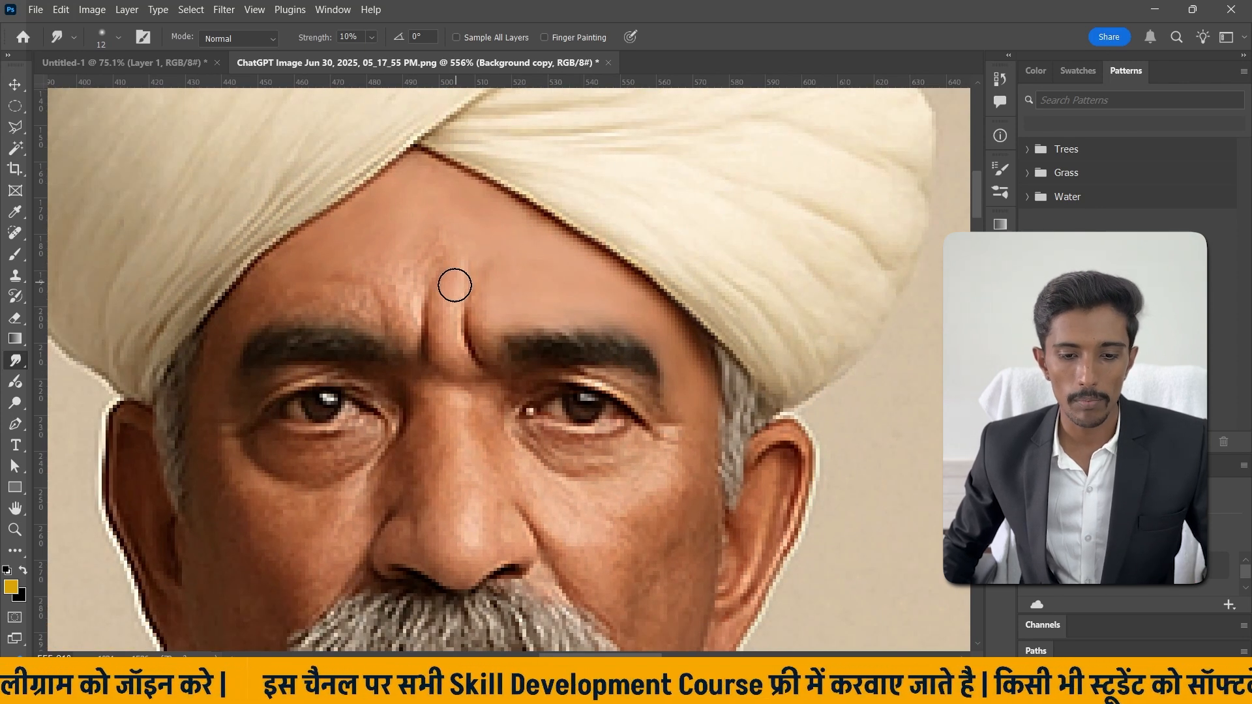
{"action": "mouse_move", "coordinate": [454, 285]}
{"action": "left_mouse_down"}
{"action": "mouse_move", "coordinate": [458, 366]}
{"action": "mouse_move", "coordinate": [445, 339]}
{"action": "mouse_move", "coordinate": [444, 223]}
{"action": "mouse_move", "coordinate": [439, 285]}
{"action": "mouse_move", "coordinate": [438, 245]}
{"action": "mouse_move", "coordinate": [441, 258]}
{"action": "mouse_move", "coordinate": [408, 276]}
{"action": "mouse_move", "coordinate": [407, 347]}
{"action": "mouse_move", "coordinate": [395, 274]}
{"action": "mouse_move", "coordinate": [405, 347]}
{"action": "mouse_move", "coordinate": [377, 295]}
{"action": "mouse_move", "coordinate": [337, 286]}
{"action": "mouse_move", "coordinate": [386, 348]}
{"action": "mouse_move", "coordinate": [354, 293]}
{"action": "mouse_move", "coordinate": [317, 282]}
{"action": "mouse_move", "coordinate": [369, 322]}
{"action": "mouse_move", "coordinate": [348, 281]}
{"action": "mouse_move", "coordinate": [332, 278]}
{"action": "mouse_move", "coordinate": [380, 317]}
{"action": "mouse_move", "coordinate": [267, 315]}
{"action": "mouse_move", "coordinate": [285, 275]}
{"action": "mouse_move", "coordinate": [233, 339]}
{"action": "left_mouse_up"}
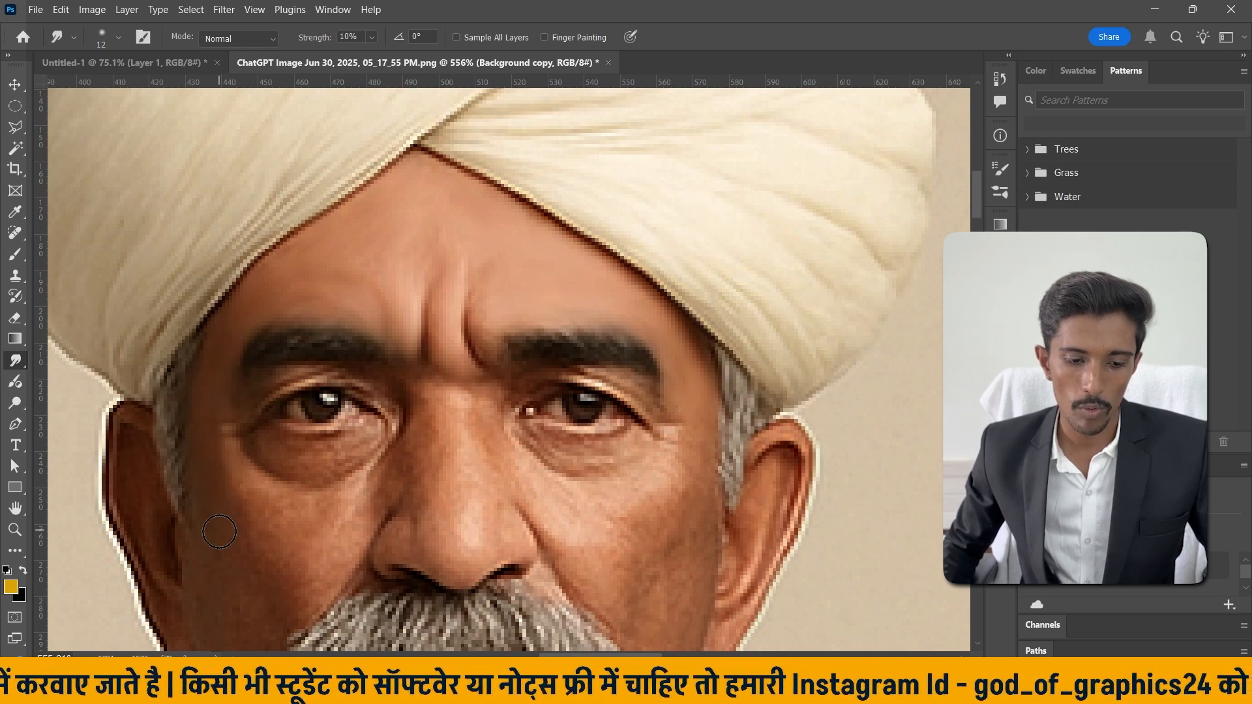
Smudge the nose, the area under the right-hand eye and the right-hand cheek until the skin looks smooth.
{"action": "scroll", "coordinate": [248, 475], "scroll_direction": "down", "scroll_amount": 2}
{"action": "scroll", "coordinate": [451, 358], "scroll_direction": "up", "scroll_amount": 2}
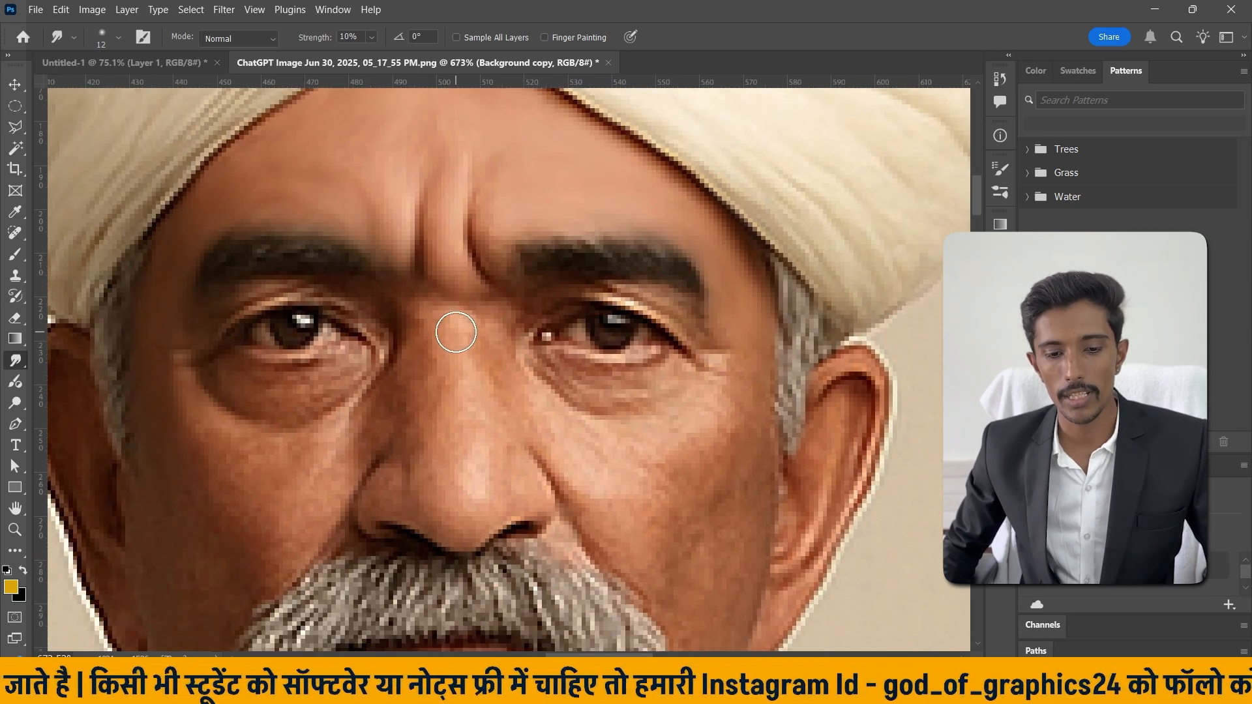
{"action": "scroll", "coordinate": [450, 323], "scroll_direction": "down", "scroll_amount": 2}
{"action": "scroll", "coordinate": [453, 302], "scroll_direction": "up", "scroll_amount": 1}
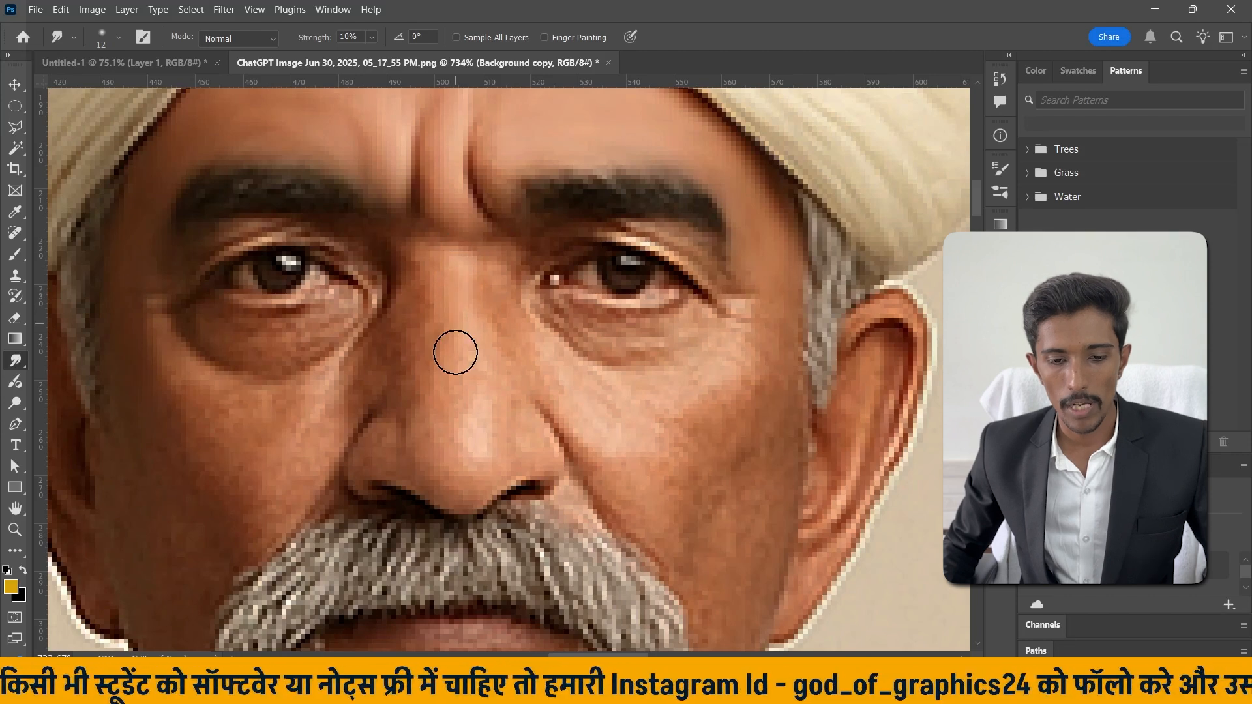
{"action": "mouse_move", "coordinate": [456, 352]}
{"action": "left_mouse_down"}
{"action": "mouse_move", "coordinate": [467, 401]}
{"action": "mouse_move", "coordinate": [467, 380]}
{"action": "mouse_move", "coordinate": [452, 440]}
{"action": "mouse_move", "coordinate": [464, 437]}
{"action": "mouse_move", "coordinate": [459, 465]}
{"action": "mouse_move", "coordinate": [472, 459]}
{"action": "mouse_move", "coordinate": [483, 418]}
{"action": "mouse_move", "coordinate": [476, 476]}
{"action": "mouse_move", "coordinate": [452, 472]}
{"action": "mouse_move", "coordinate": [459, 460]}
{"action": "mouse_move", "coordinate": [477, 465]}
{"action": "mouse_move", "coordinate": [444, 475]}
{"action": "mouse_move", "coordinate": [425, 379]}
{"action": "mouse_move", "coordinate": [354, 481]}
{"action": "mouse_move", "coordinate": [384, 450]}
{"action": "mouse_move", "coordinate": [401, 462]}
{"action": "mouse_move", "coordinate": [425, 328]}
{"action": "mouse_move", "coordinate": [408, 420]}
{"action": "mouse_move", "coordinate": [418, 281]}
{"action": "mouse_move", "coordinate": [496, 344]}
{"action": "mouse_move", "coordinate": [495, 278]}
{"action": "mouse_move", "coordinate": [508, 347]}
{"action": "mouse_move", "coordinate": [542, 386]}
{"action": "mouse_move", "coordinate": [512, 324]}
{"action": "mouse_move", "coordinate": [500, 411]}
{"action": "mouse_move", "coordinate": [523, 451]}
{"action": "mouse_move", "coordinate": [517, 421]}
{"action": "mouse_move", "coordinate": [518, 433]}
{"action": "mouse_move", "coordinate": [457, 350]}
{"action": "mouse_move", "coordinate": [448, 281]}
{"action": "mouse_move", "coordinate": [418, 245]}
{"action": "mouse_move", "coordinate": [427, 254]}
{"action": "mouse_move", "coordinate": [429, 236]}
{"action": "mouse_move", "coordinate": [505, 240]}
{"action": "mouse_move", "coordinate": [522, 327]}
{"action": "mouse_move", "coordinate": [542, 302]}
{"action": "mouse_move", "coordinate": [637, 338]}
{"action": "mouse_move", "coordinate": [585, 323]}
{"action": "mouse_move", "coordinate": [688, 319]}
{"action": "mouse_move", "coordinate": [688, 366]}
{"action": "mouse_move", "coordinate": [551, 330]}
{"action": "mouse_move", "coordinate": [620, 419]}
{"action": "mouse_move", "coordinate": [551, 371]}
{"action": "mouse_move", "coordinate": [592, 433]}
{"action": "mouse_move", "coordinate": [590, 459]}
{"action": "left_mouse_up"}
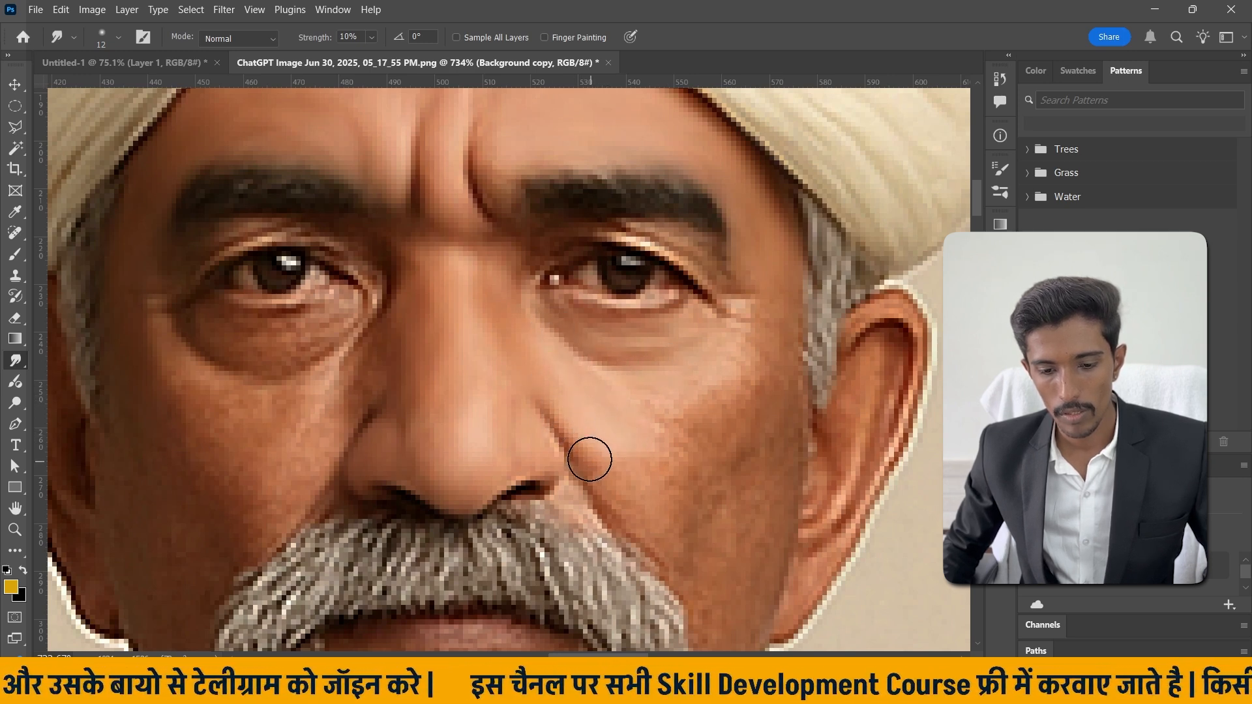
{"action": "scroll", "coordinate": [554, 402], "scroll_direction": "down", "scroll_amount": 3}
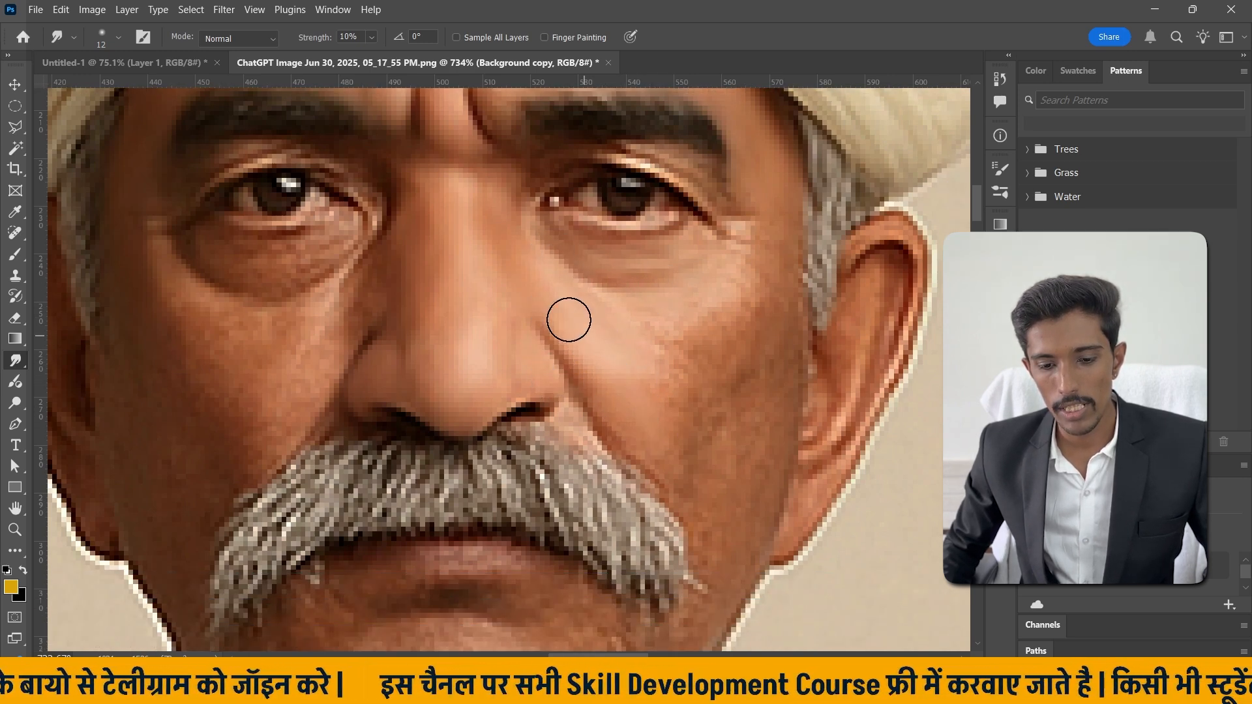
{"action": "mouse_move", "coordinate": [568, 320]}
{"action": "left_mouse_down"}
{"action": "mouse_move", "coordinate": [639, 407]}
{"action": "mouse_move", "coordinate": [693, 433]}
{"action": "mouse_move", "coordinate": [678, 364]}
{"action": "mouse_move", "coordinate": [733, 289]}
{"action": "mouse_move", "coordinate": [657, 314]}
{"action": "mouse_move", "coordinate": [703, 322]}
{"action": "mouse_move", "coordinate": [669, 329]}
{"action": "mouse_move", "coordinate": [642, 318]}
{"action": "mouse_move", "coordinate": [686, 320]}
{"action": "mouse_move", "coordinate": [606, 301]}
{"action": "mouse_move", "coordinate": [666, 337]}
{"action": "mouse_move", "coordinate": [673, 374]}
{"action": "mouse_move", "coordinate": [638, 373]}
{"action": "mouse_move", "coordinate": [750, 284]}
{"action": "mouse_move", "coordinate": [743, 369]}
{"action": "mouse_move", "coordinate": [710, 387]}
{"action": "mouse_move", "coordinate": [739, 357]}
{"action": "mouse_move", "coordinate": [746, 371]}
{"action": "mouse_move", "coordinate": [753, 352]}
{"action": "mouse_move", "coordinate": [775, 444]}
{"action": "mouse_move", "coordinate": [752, 503]}
{"action": "mouse_move", "coordinate": [733, 488]}
{"action": "mouse_move", "coordinate": [715, 407]}
{"action": "mouse_move", "coordinate": [726, 457]}
{"action": "mouse_move", "coordinate": [687, 478]}
{"action": "mouse_move", "coordinate": [685, 500]}
{"action": "mouse_move", "coordinate": [679, 487]}
{"action": "mouse_move", "coordinate": [718, 512]}
{"action": "mouse_move", "coordinate": [707, 450]}
{"action": "mouse_move", "coordinate": [771, 332]}
{"action": "mouse_move", "coordinate": [753, 524]}
{"action": "mouse_move", "coordinate": [731, 352]}
{"action": "left_mouse_up"}
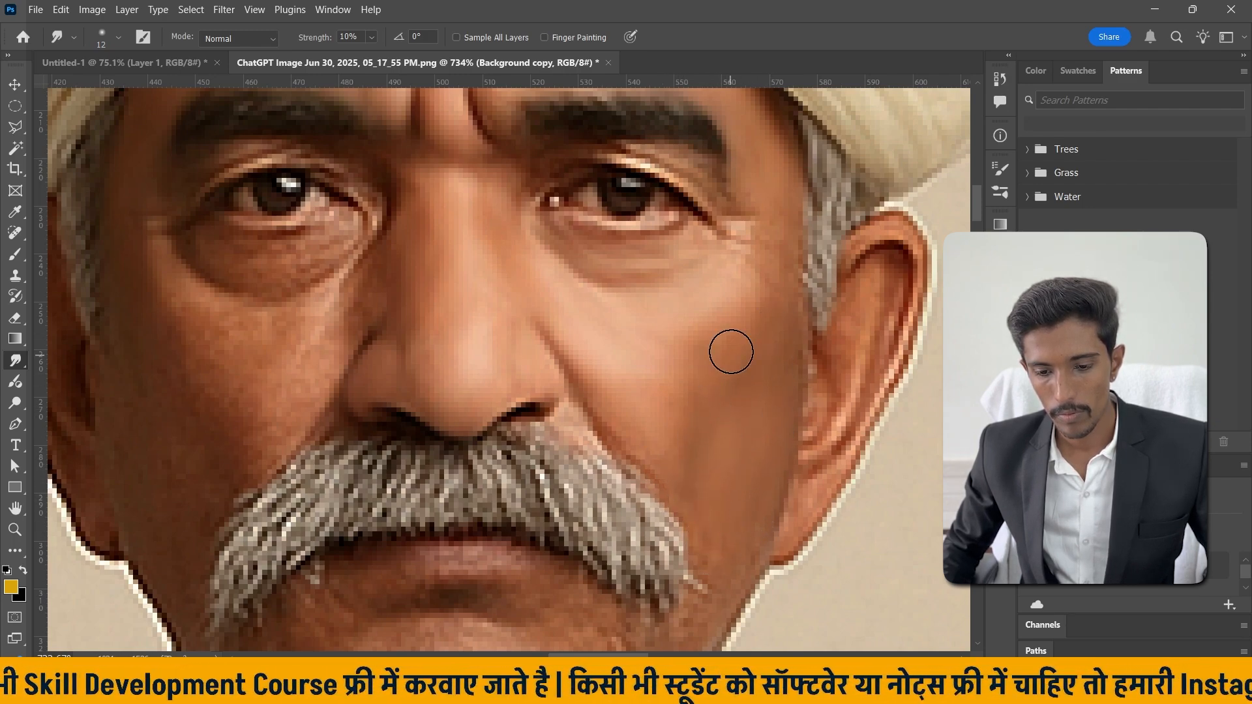
Check the smudged face against the whole portrait and smooth the right-hand lower cheek beside the moustache.
{"action": "scroll", "coordinate": [718, 365], "scroll_direction": "down", "scroll_amount": 10}
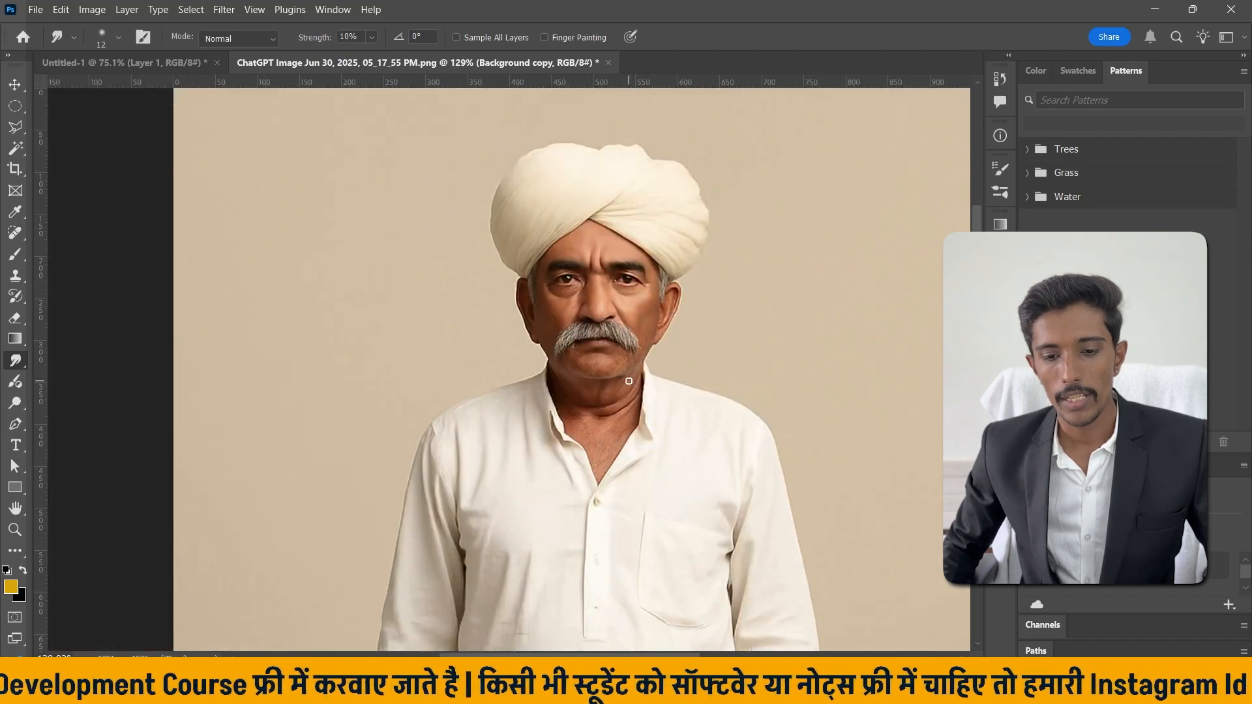
{"action": "scroll", "coordinate": [629, 380], "scroll_direction": "up", "scroll_amount": 5}
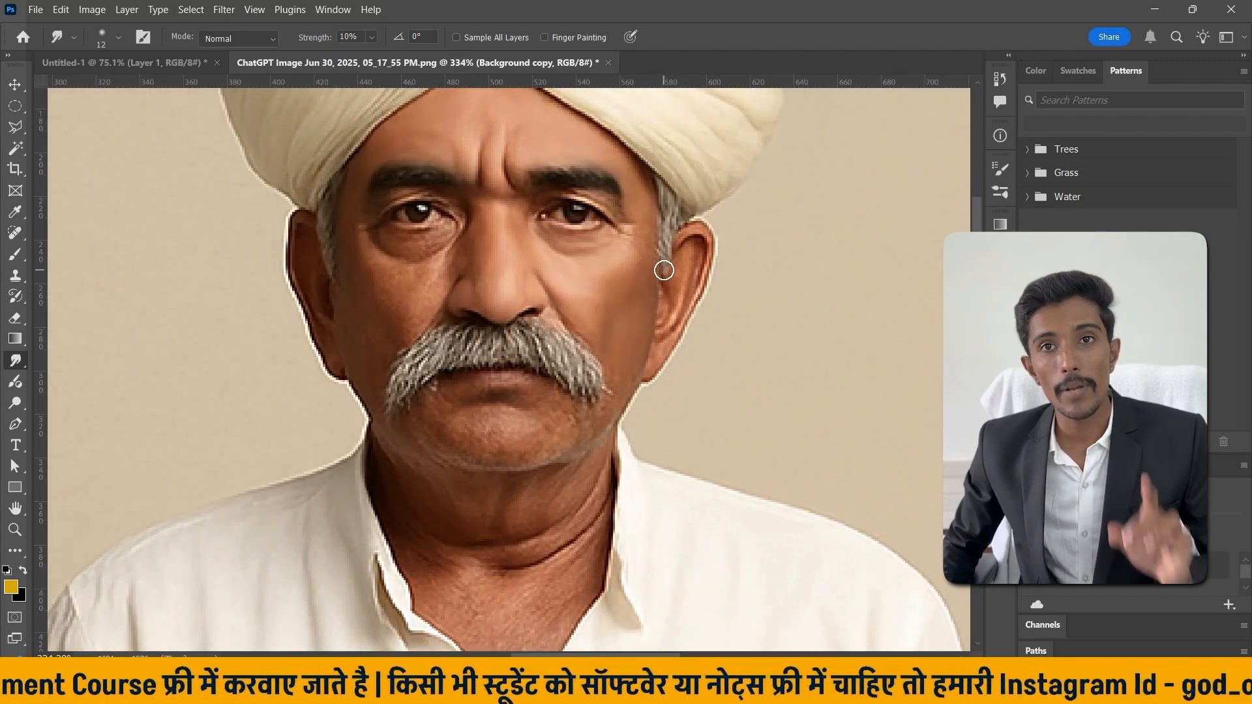
{"action": "scroll", "coordinate": [637, 274], "scroll_direction": "up", "scroll_amount": 3}
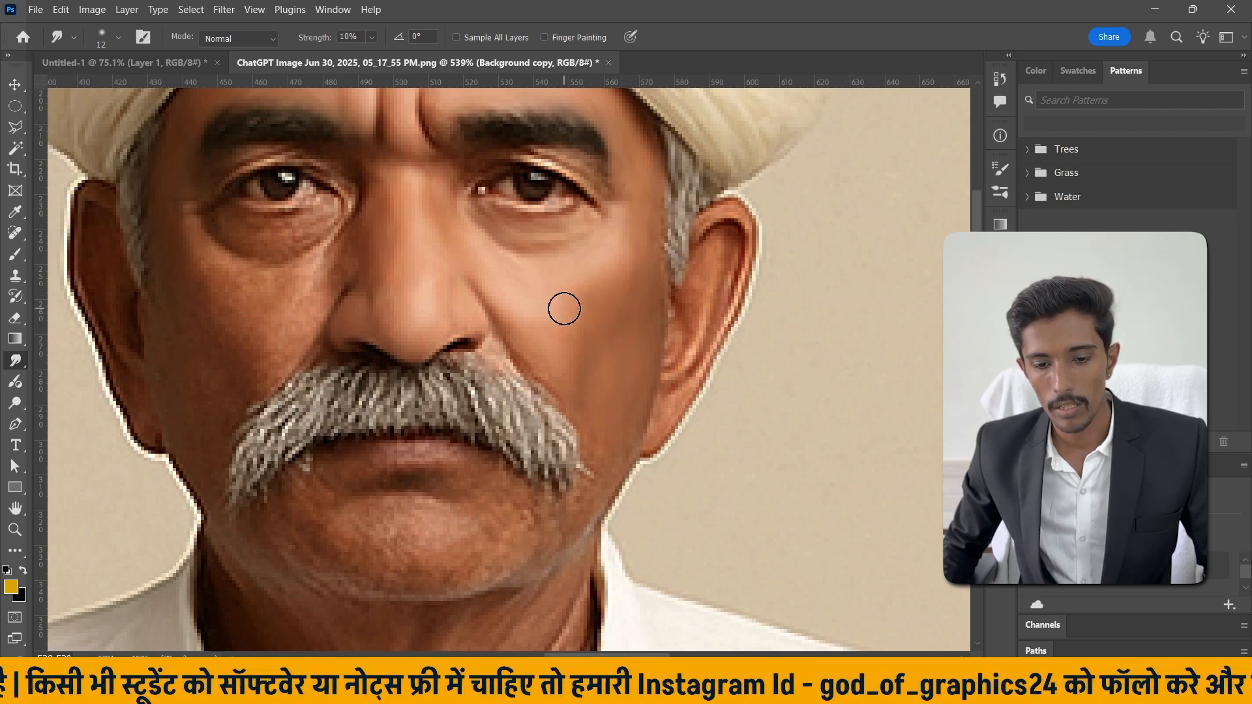
{"action": "scroll", "coordinate": [585, 382], "scroll_direction": "down", "scroll_amount": 3}
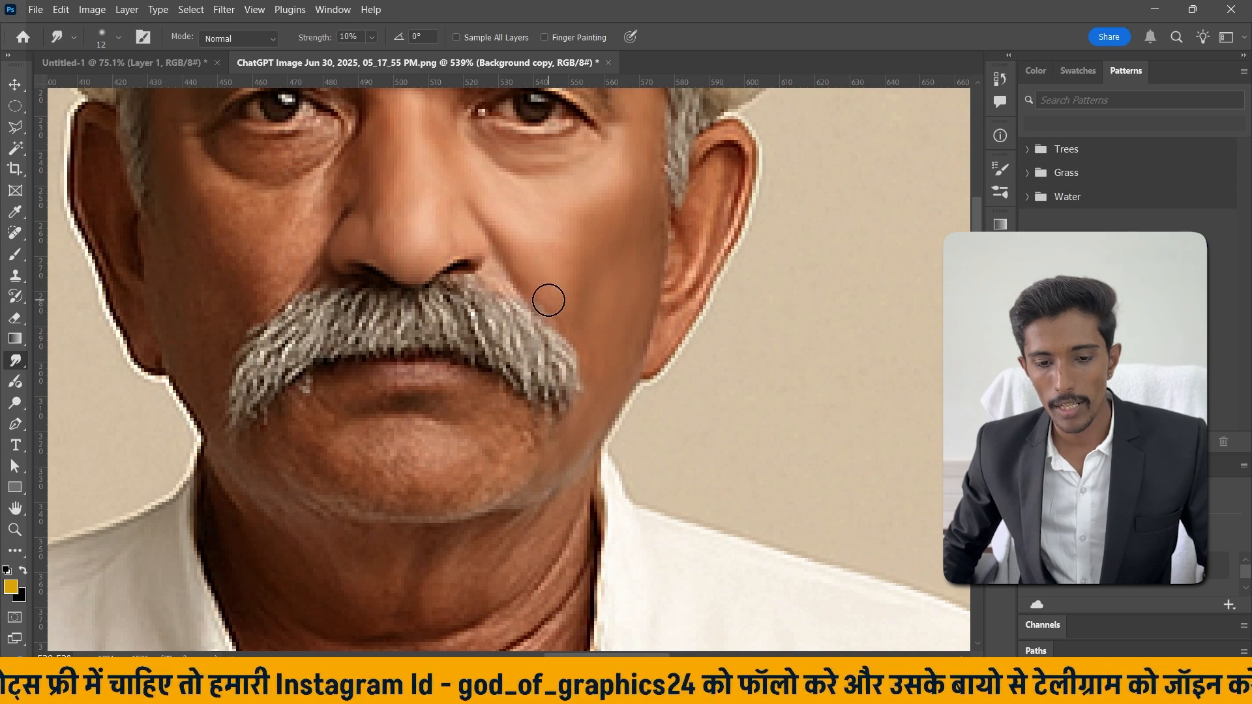
Smudge the left-hand cheek and the wrinkles under the left-hand eye to match the other side of the face.
{"action": "scroll", "coordinate": [594, 304], "scroll_direction": "down", "scroll_amount": 2}
{"action": "scroll", "coordinate": [305, 246], "scroll_direction": "up", "scroll_amount": 1}
{"action": "scroll", "coordinate": [275, 246], "scroll_direction": "up", "scroll_amount": 2}
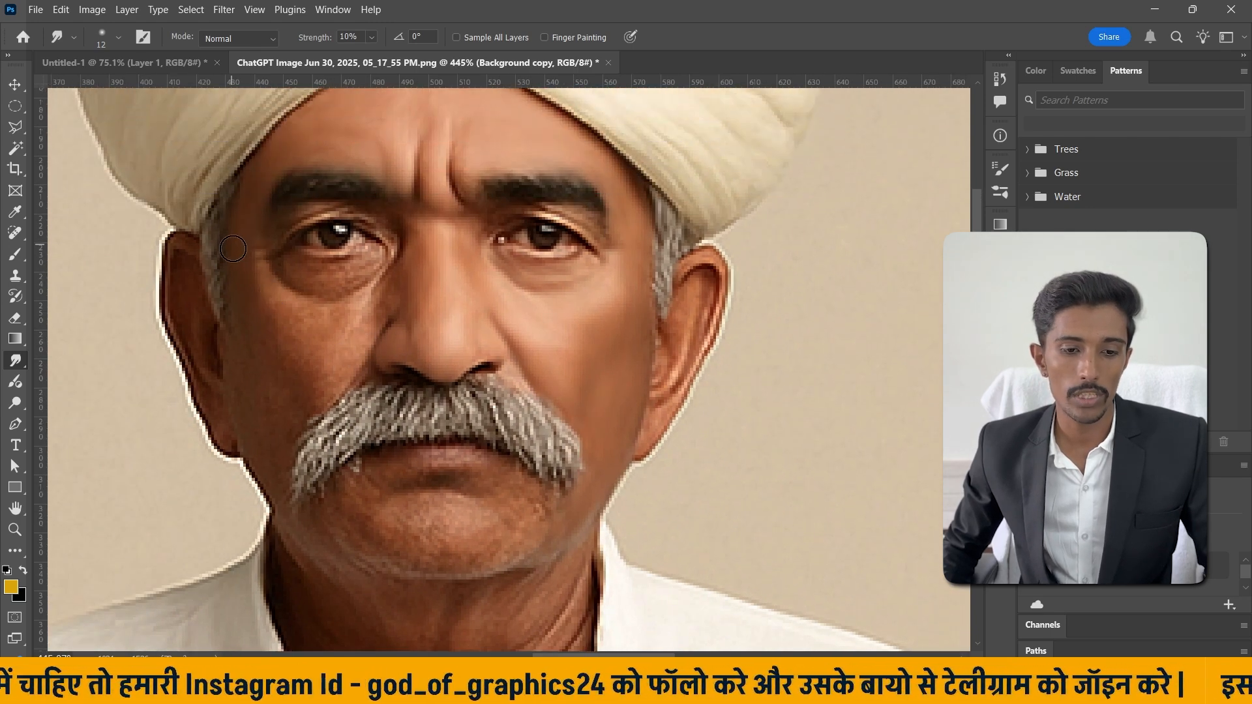
{"action": "mouse_move", "coordinate": [276, 268]}
{"action": "left_mouse_down"}
{"action": "mouse_move", "coordinate": [300, 305]}
{"action": "mouse_move", "coordinate": [348, 300]}
{"action": "mouse_move", "coordinate": [321, 291]}
{"action": "mouse_move", "coordinate": [364, 281]}
{"action": "left_mouse_up"}
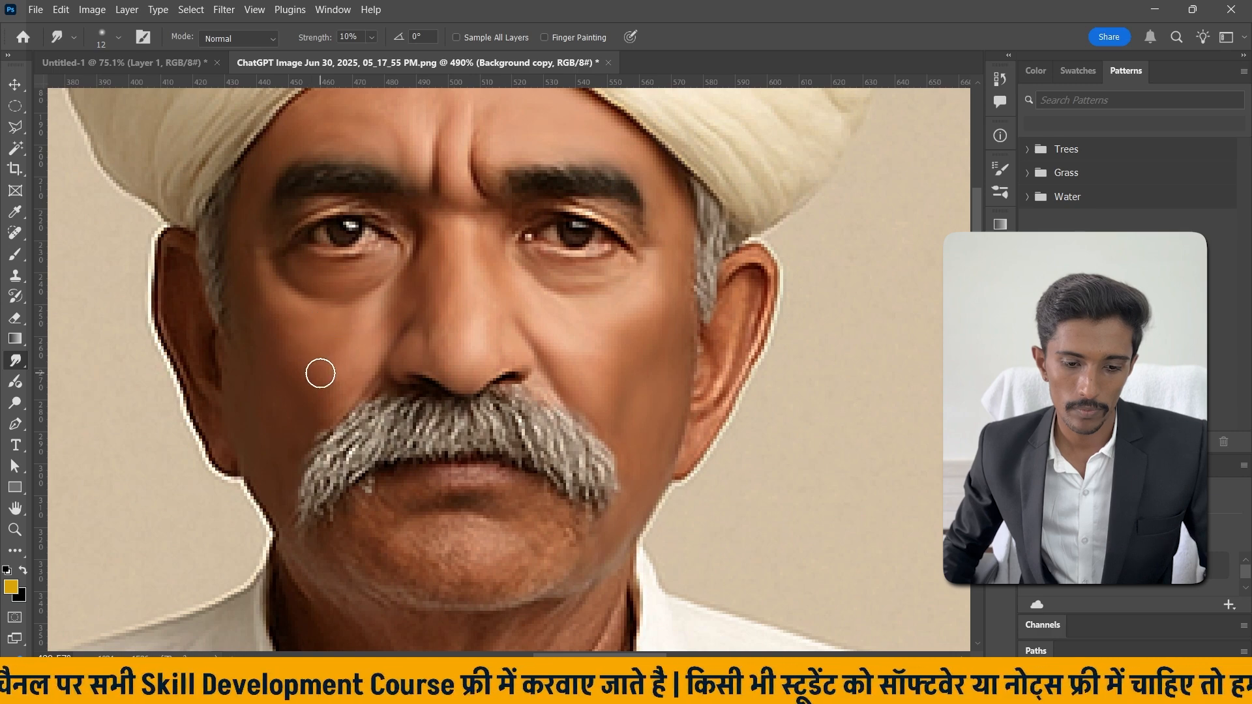
Show the layers and toggle the Background copy layer's visibility to compare the smudged face with the original.
{"action": "scroll", "coordinate": [354, 361], "scroll_direction": "down", "scroll_amount": 20}
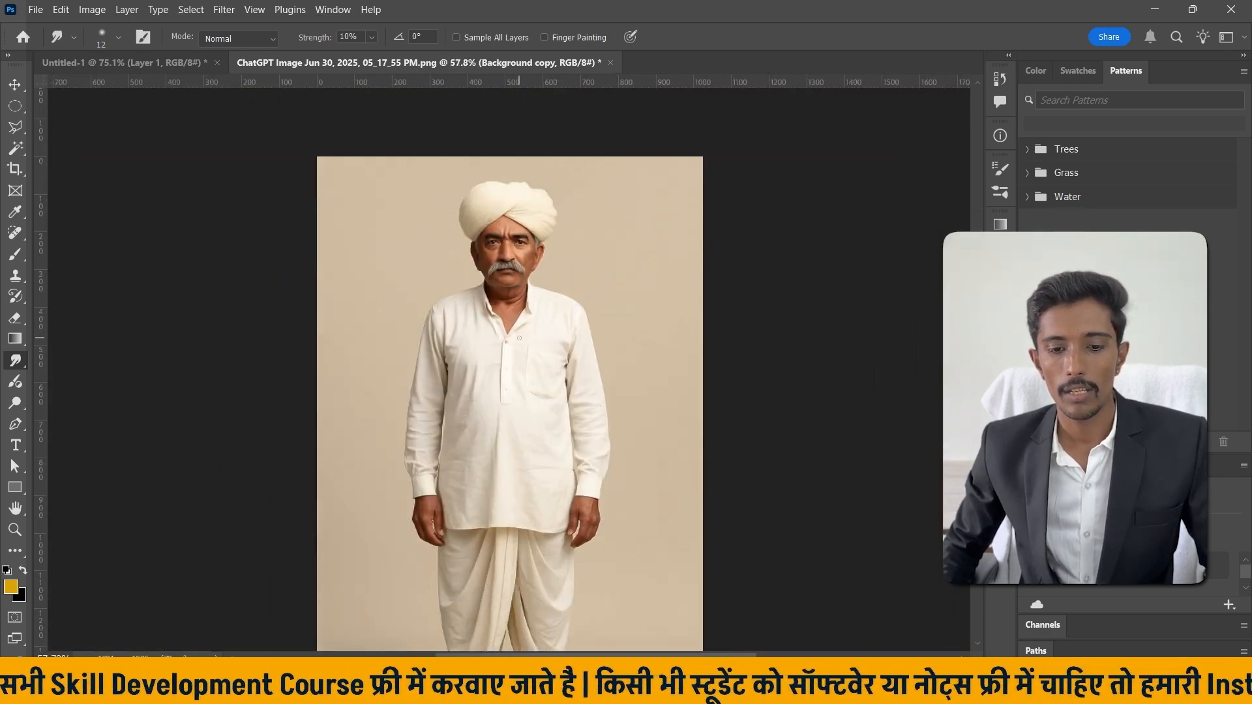
{"action": "scroll", "coordinate": [521, 234], "scroll_direction": "up", "scroll_amount": 5}
{"action": "scroll", "coordinate": [521, 234], "scroll_direction": "up", "scroll_amount": 2}
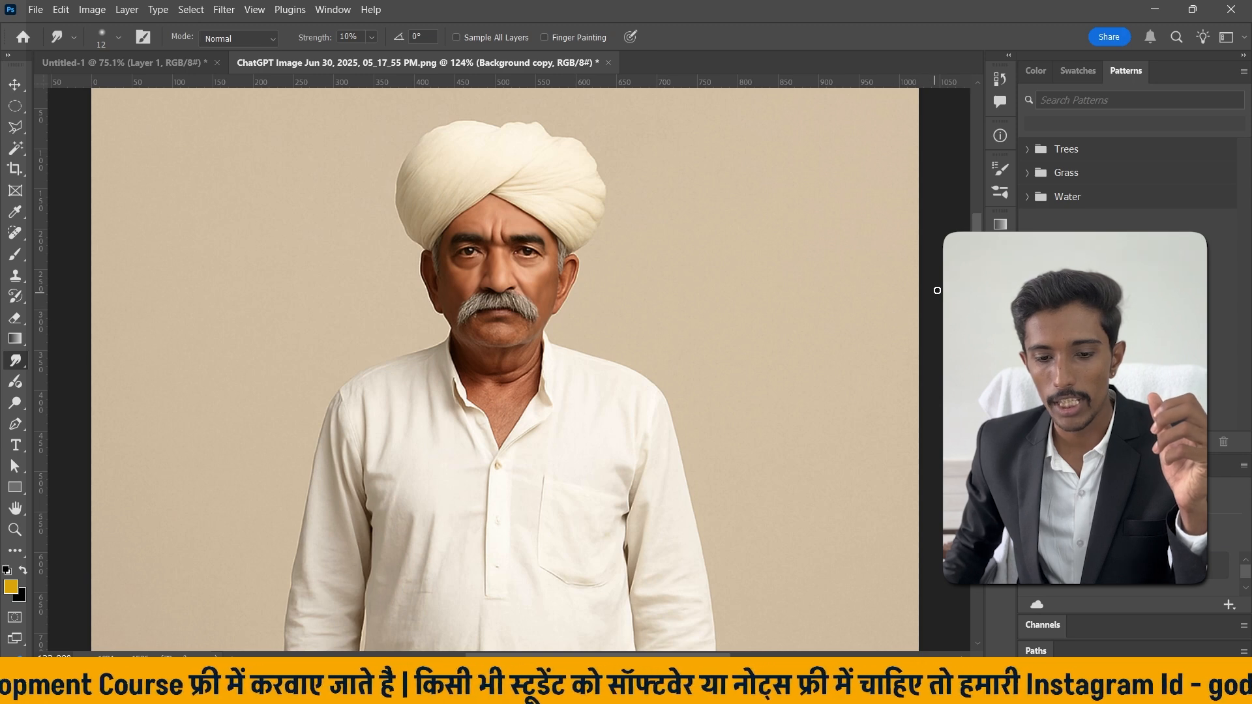
{"action": "key", "text": "F7"}
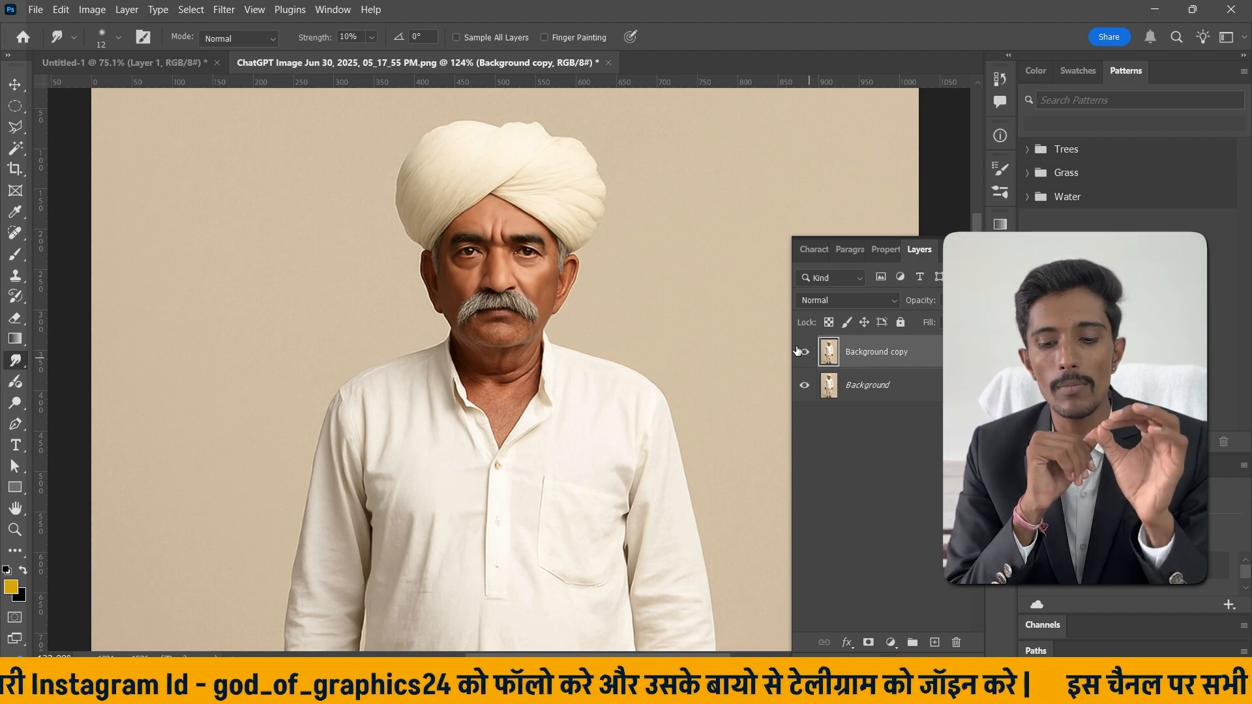
{"action": "scroll", "coordinate": [434, 273], "scroll_direction": "up", "scroll_amount": 5}
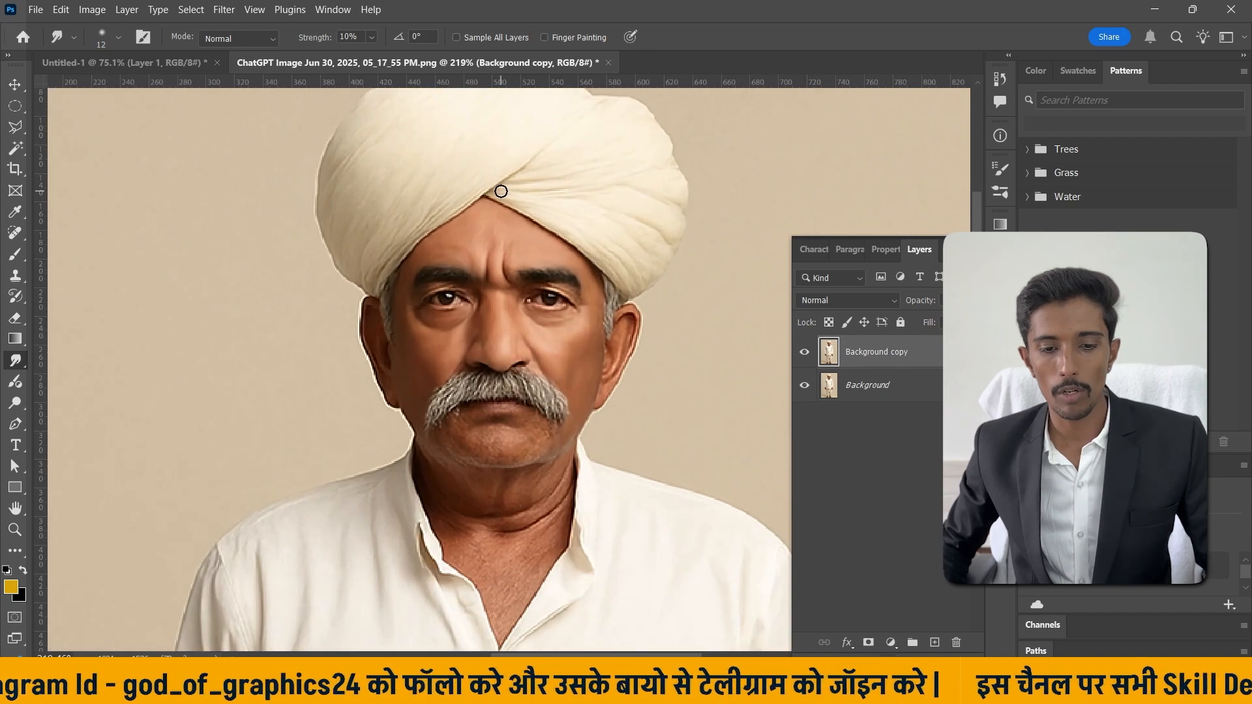
{"action": "left_click", "coordinate": [806, 356]}
{"action": "left_click", "coordinate": [805, 356]}
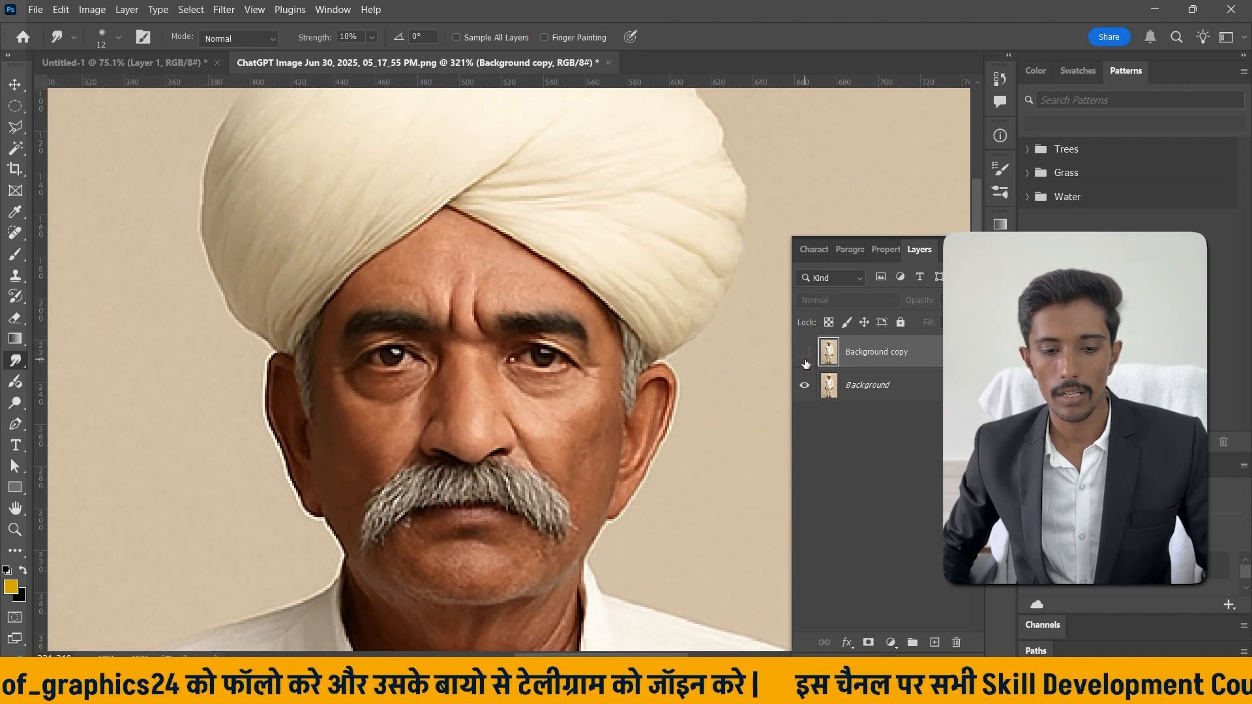